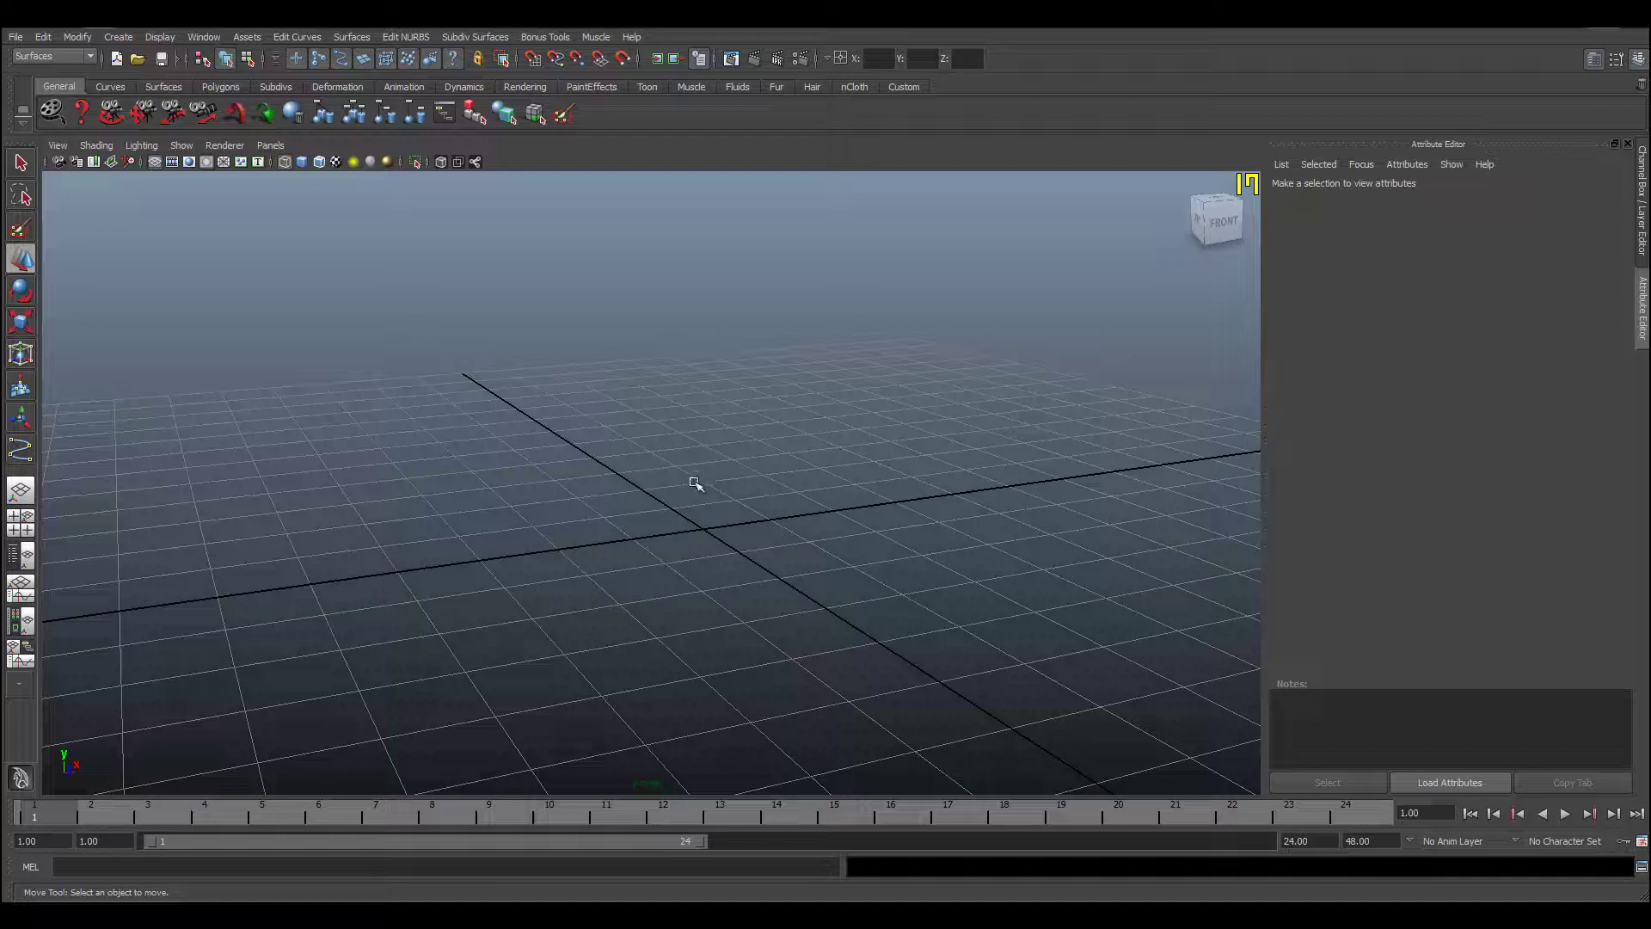
- Maximize the front orthographic view to fill the workspace and pan it vertically
{"action": "key", "text": "space"}
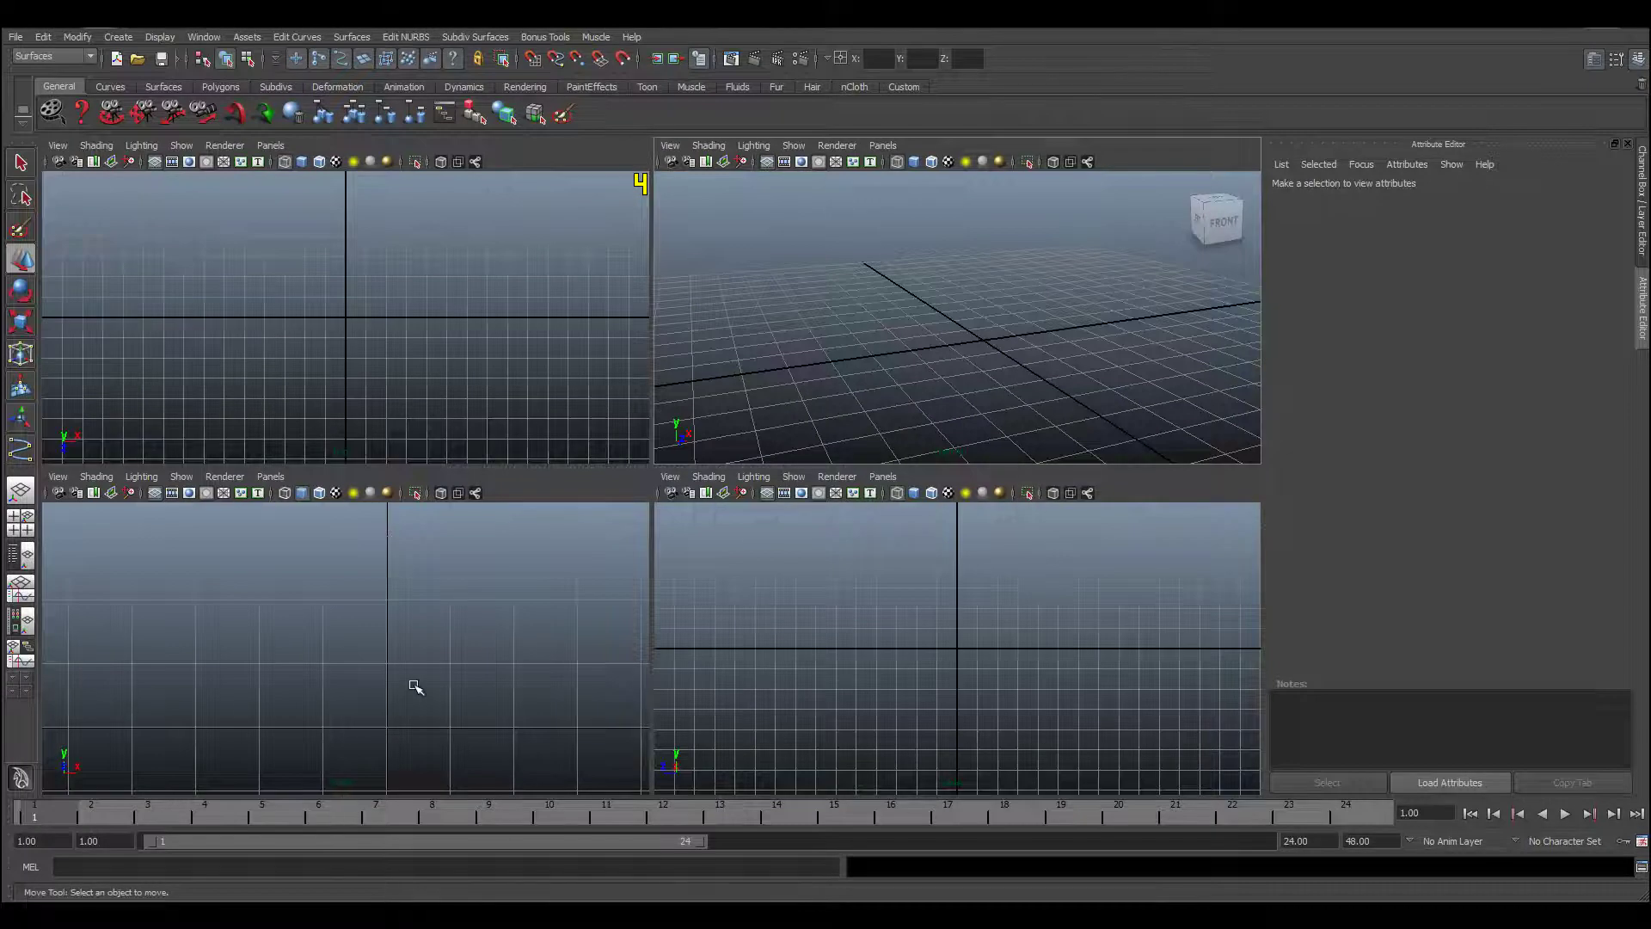
{"action": "key", "text": "space"}
{"action": "mouse_move", "coordinate": [738, 527]}
{"action": "middle_mouse_down", "text": "alt"}
{"action": "mouse_move", "coordinate": [775, 572]}
{"action": "mouse_move", "coordinate": [771, 357]}
{"action": "mouse_move", "coordinate": [774, 560]}
{"action": "mouse_move", "coordinate": [739, 571]}
{"action": "middle_mouse_up", "text": "alt"}
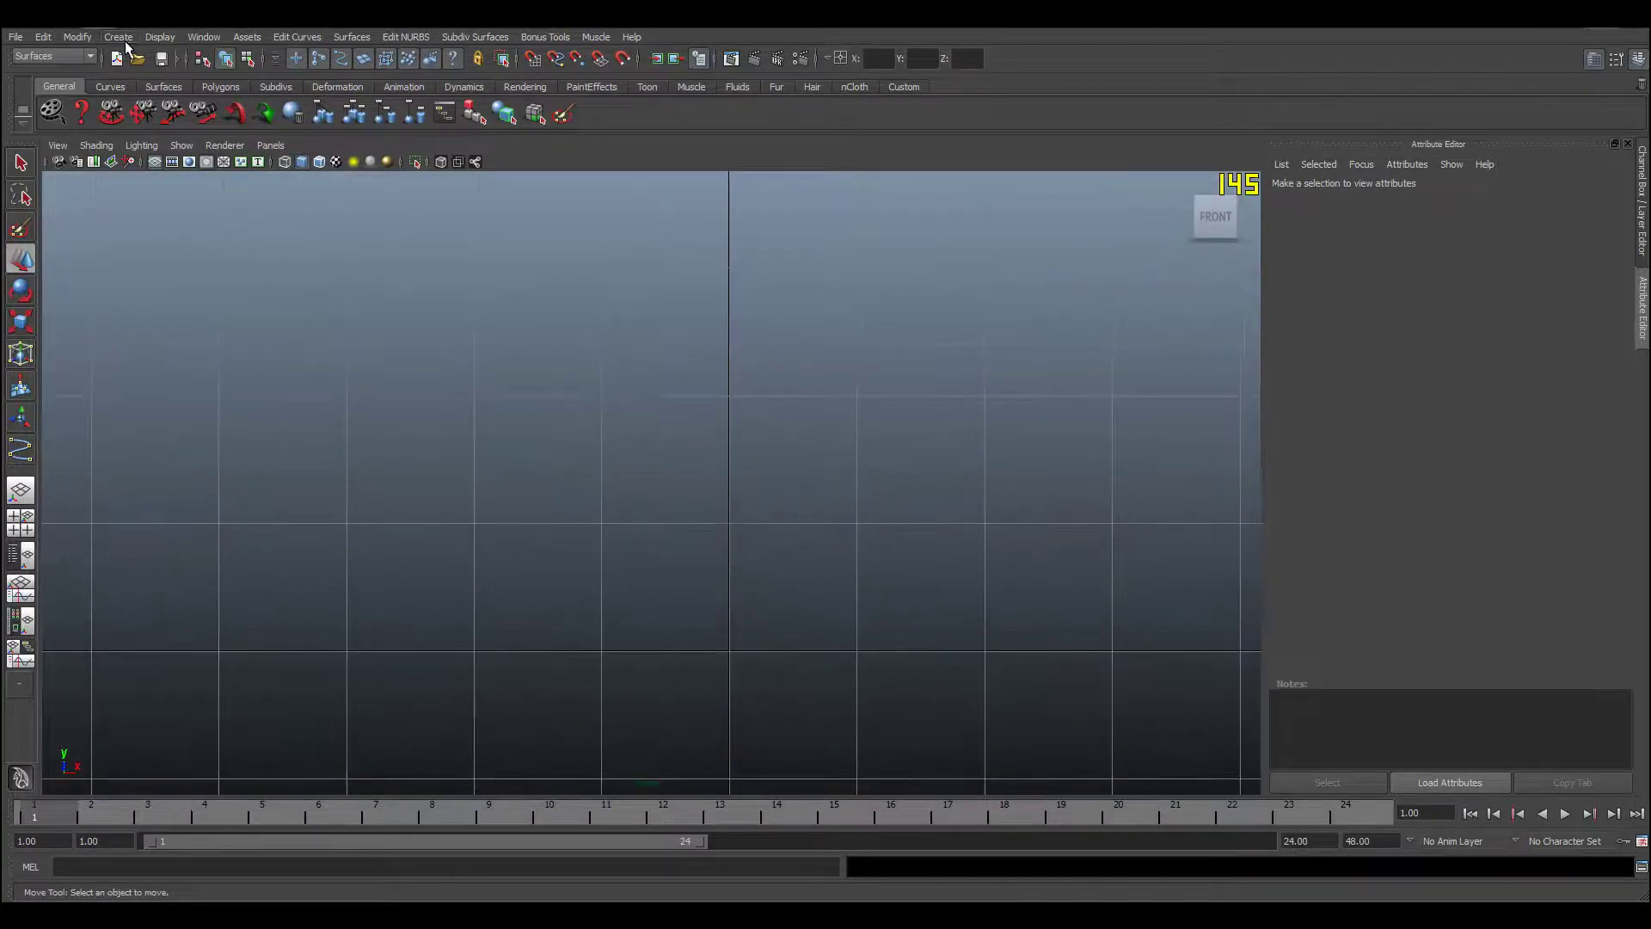
- Activate the CV Curve Tool and frame the front view for drawing
{"action": "left_click", "coordinate": [126, 40]}
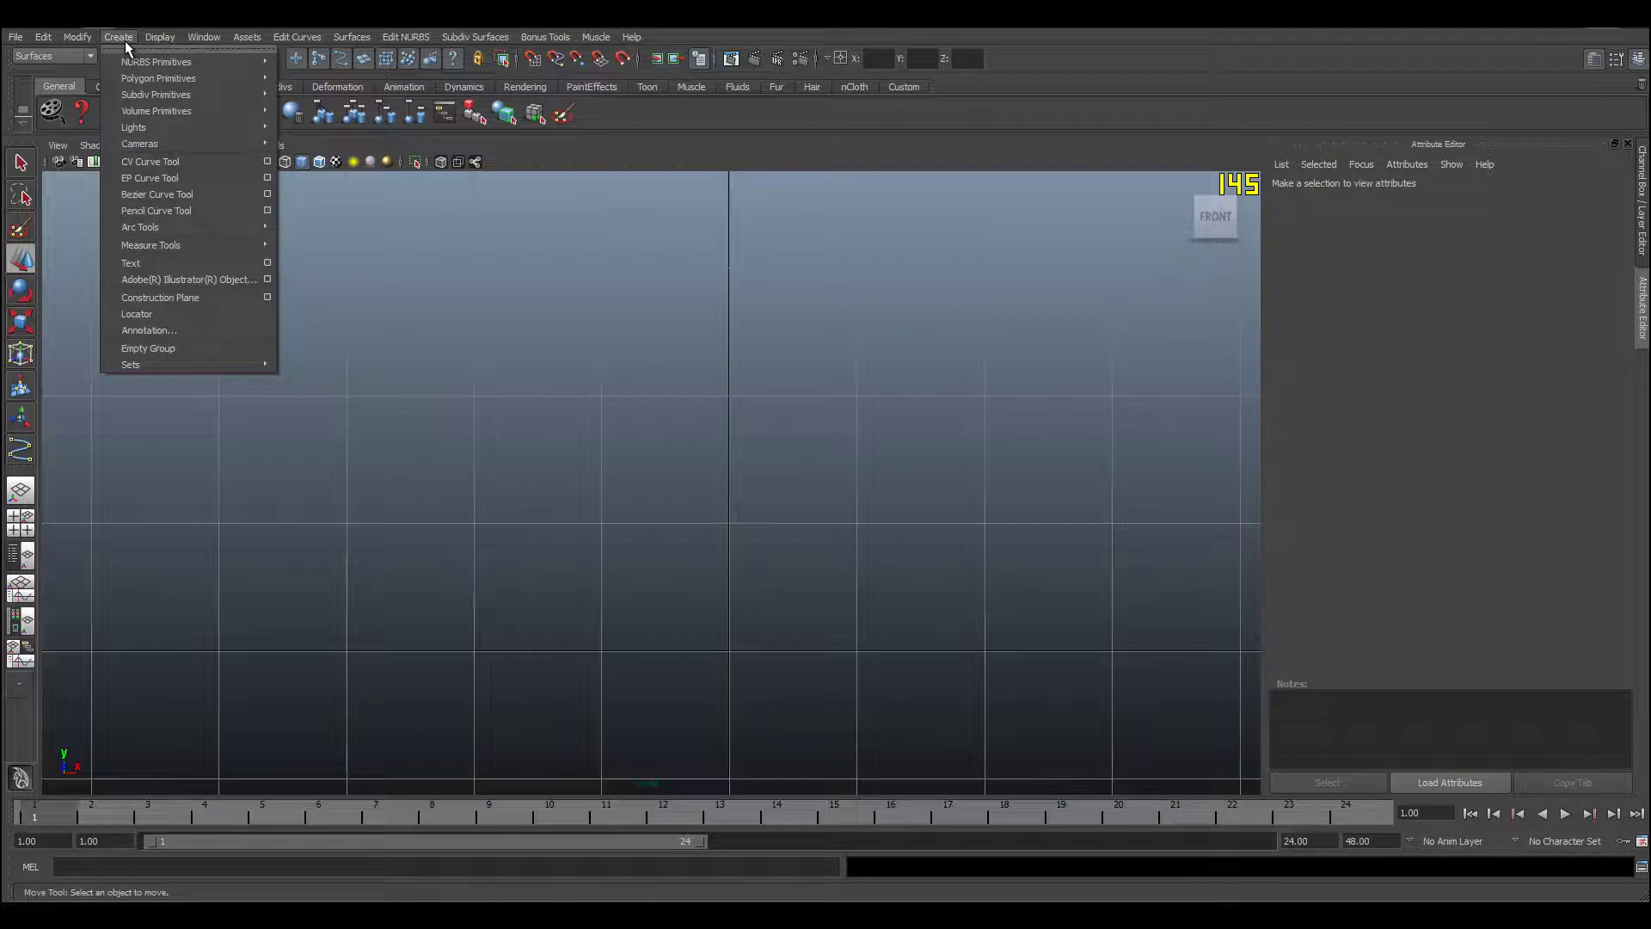
{"action": "left_click", "coordinate": [174, 162]}
{"action": "middle_click_drag", "start_coordinate": [763, 549], "coordinate": [804, 550], "text": "alt"}
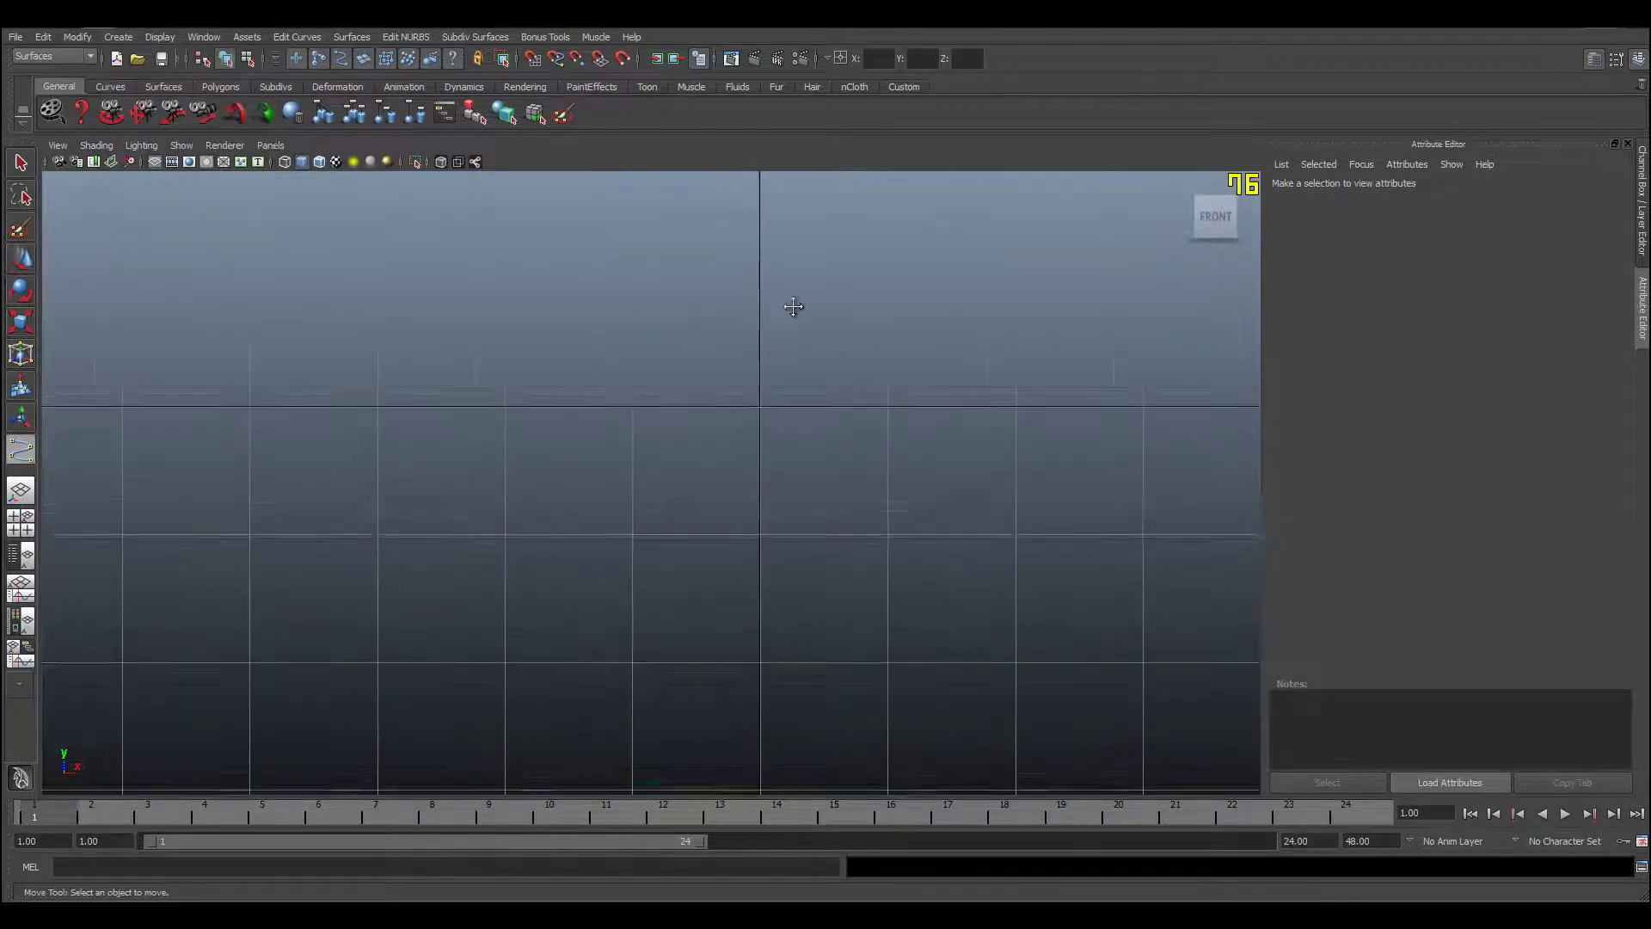
{"action": "scroll", "coordinate": [723, 477], "scroll_direction": "up", "scroll_amount": 2}
{"action": "scroll", "coordinate": [638, 402], "scroll_direction": "up", "scroll_amount": 2}
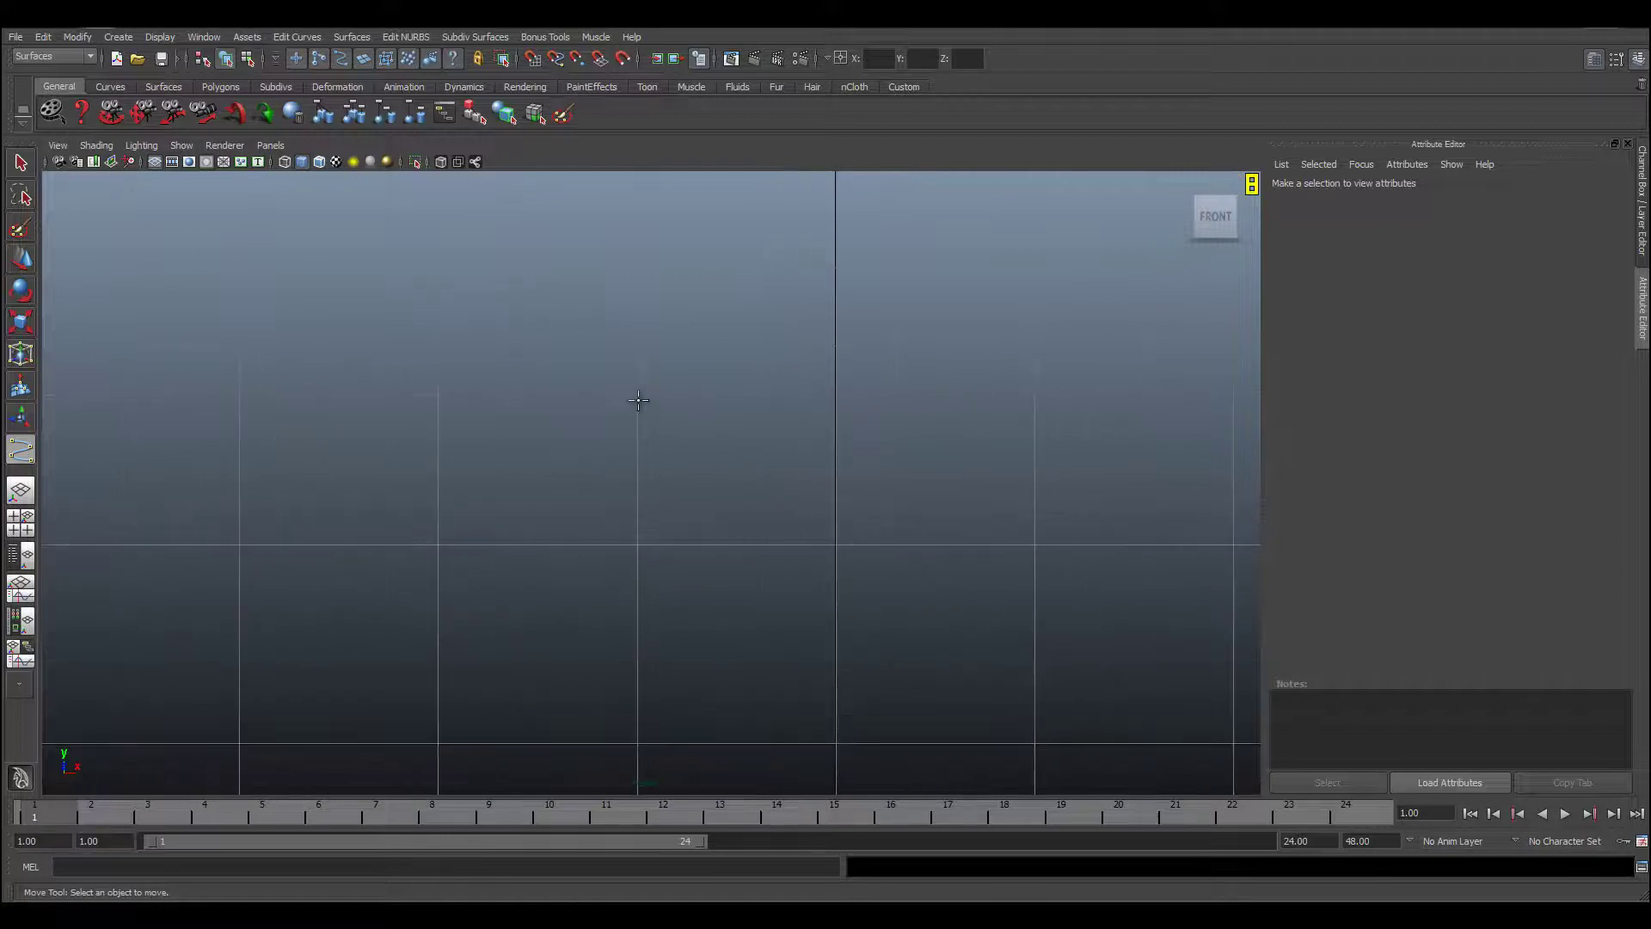
- Place points bulging left and finish curve1, an open C-shaped 7-span degree-3 profile
{"action": "left_click", "coordinate": [638, 398]}
{"action": "left_click", "coordinate": [591, 416]}
{"action": "left_click_drag", "start_coordinate": [550, 425], "coordinate": [559, 464]}
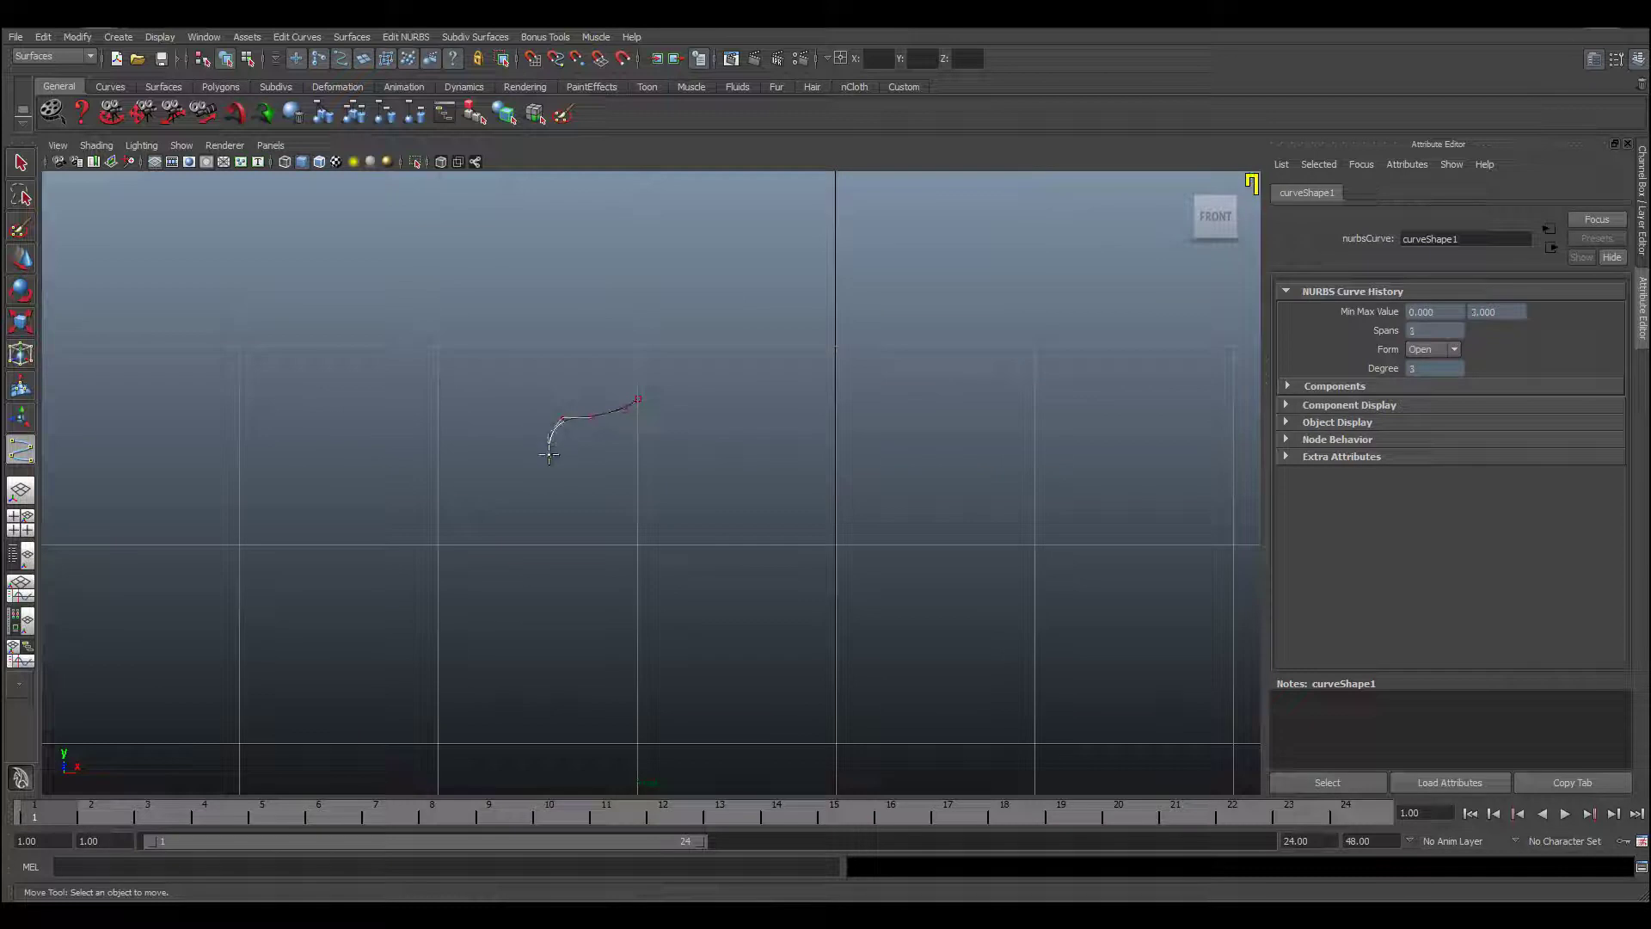
{"action": "left_click", "coordinate": [563, 468]}
{"action": "left_click", "coordinate": [624, 472]}
{"action": "left_click", "coordinate": [637, 481]}
{"action": "key", "text": "Return"}
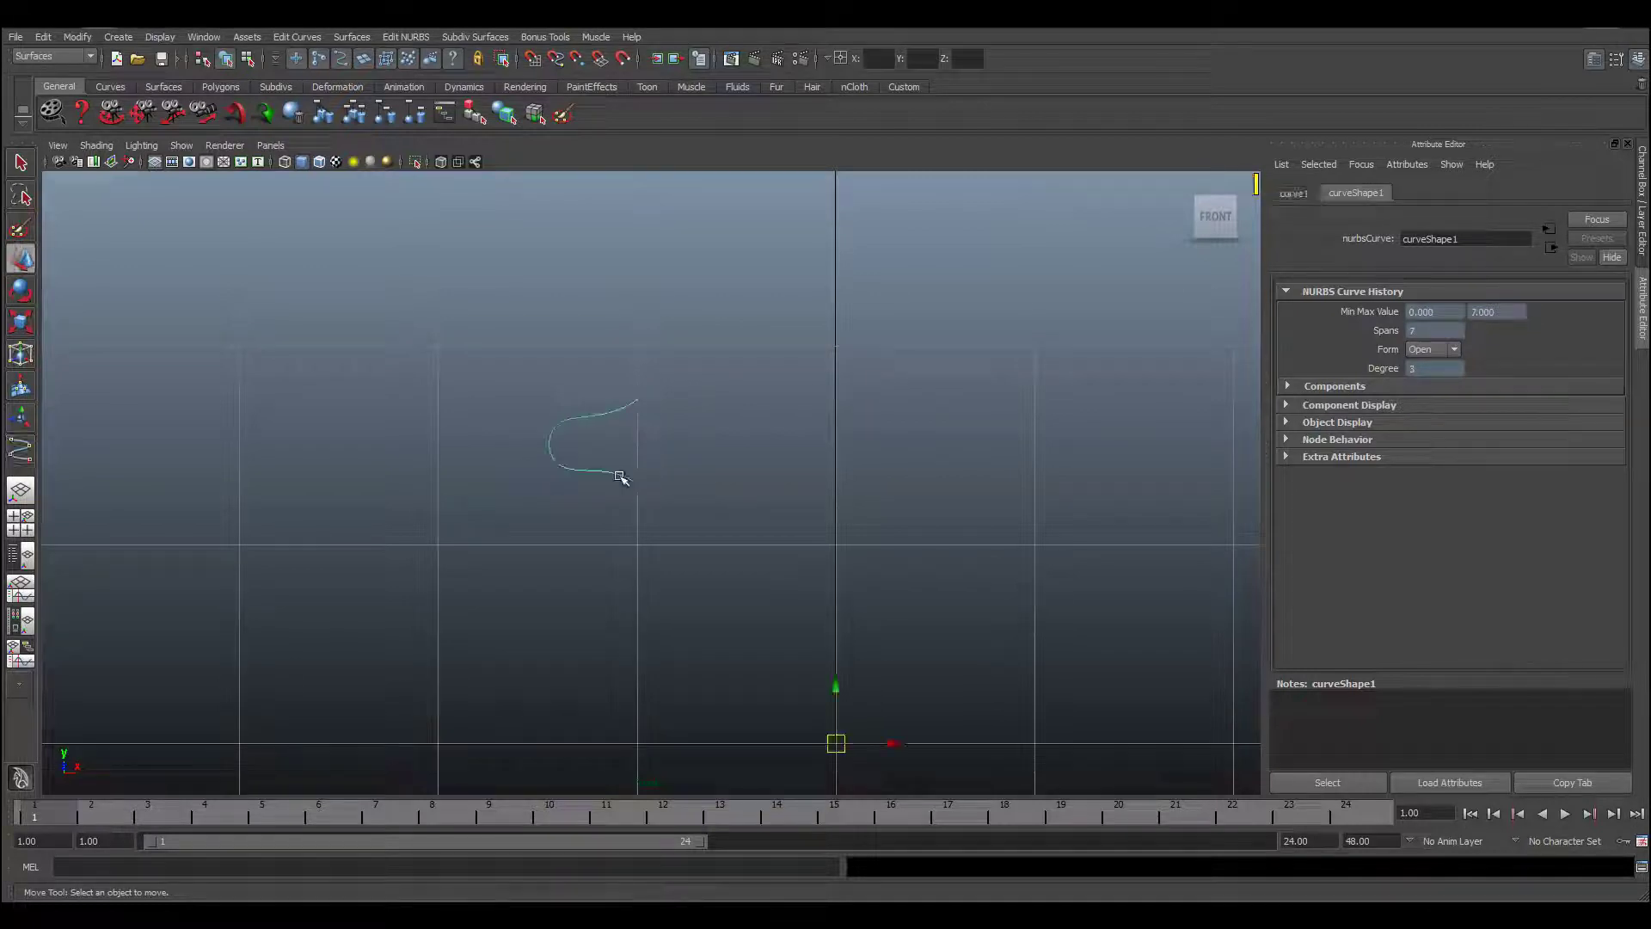
- Enter control-vertex mode on curve1, try sliding the right-hand CVs sideways, and undo it
{"action": "right_click_drag", "start_coordinate": [622, 476], "coordinate": [597, 481]}
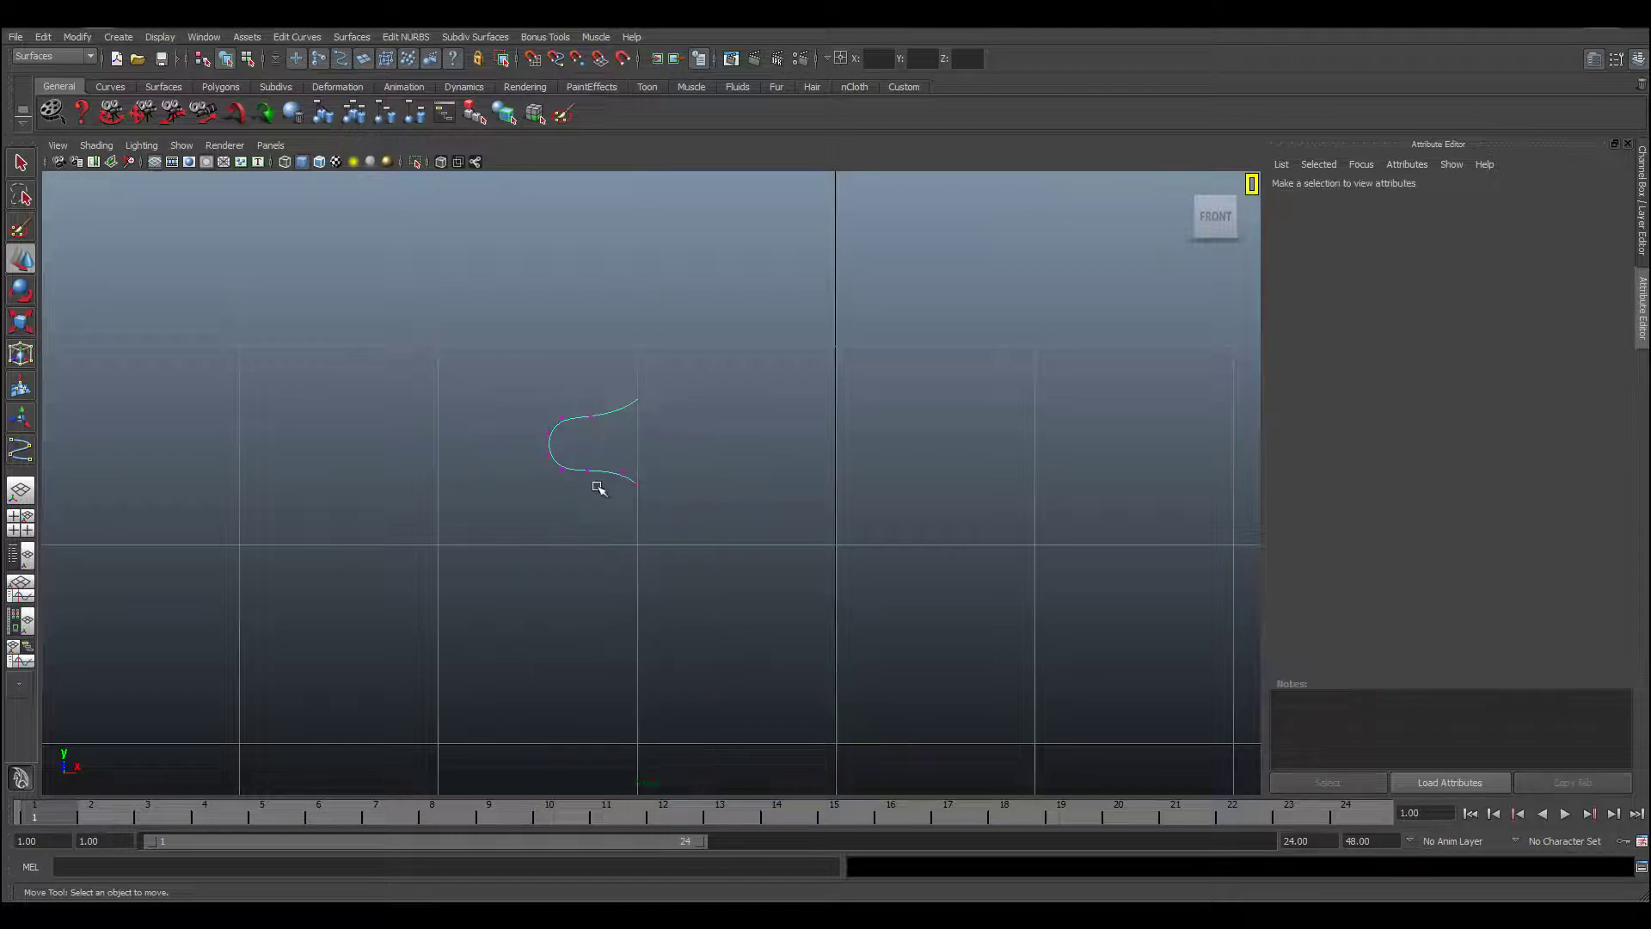
{"action": "left_click_drag", "start_coordinate": [631, 389], "coordinate": [659, 560]}
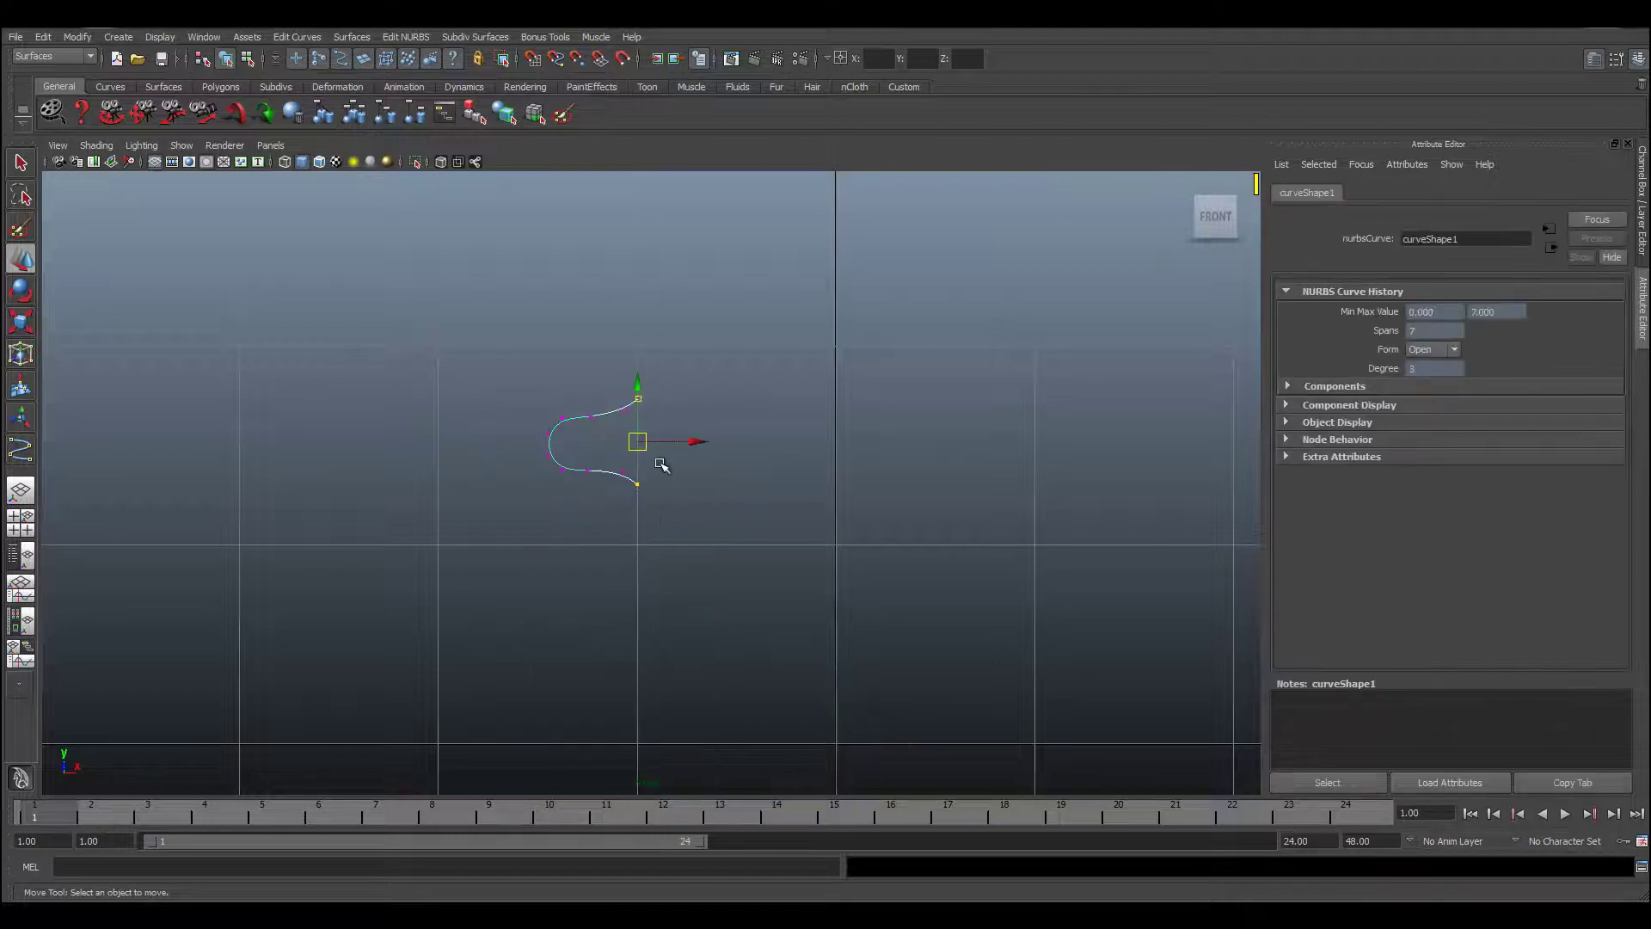
{"action": "left_click_drag", "start_coordinate": [693, 442], "coordinate": [843, 445]}
{"action": "key", "text": "ctrl+z"}
- Nudge the lower middle and end CVs slightly down, then return to object mode and deselect
{"action": "mouse_move", "coordinate": [610, 459]}
{"action": "left_mouse_down"}
{"action": "mouse_move", "coordinate": [630, 499]}
{"action": "mouse_move", "coordinate": [643, 471]}
{"action": "left_mouse_up"}
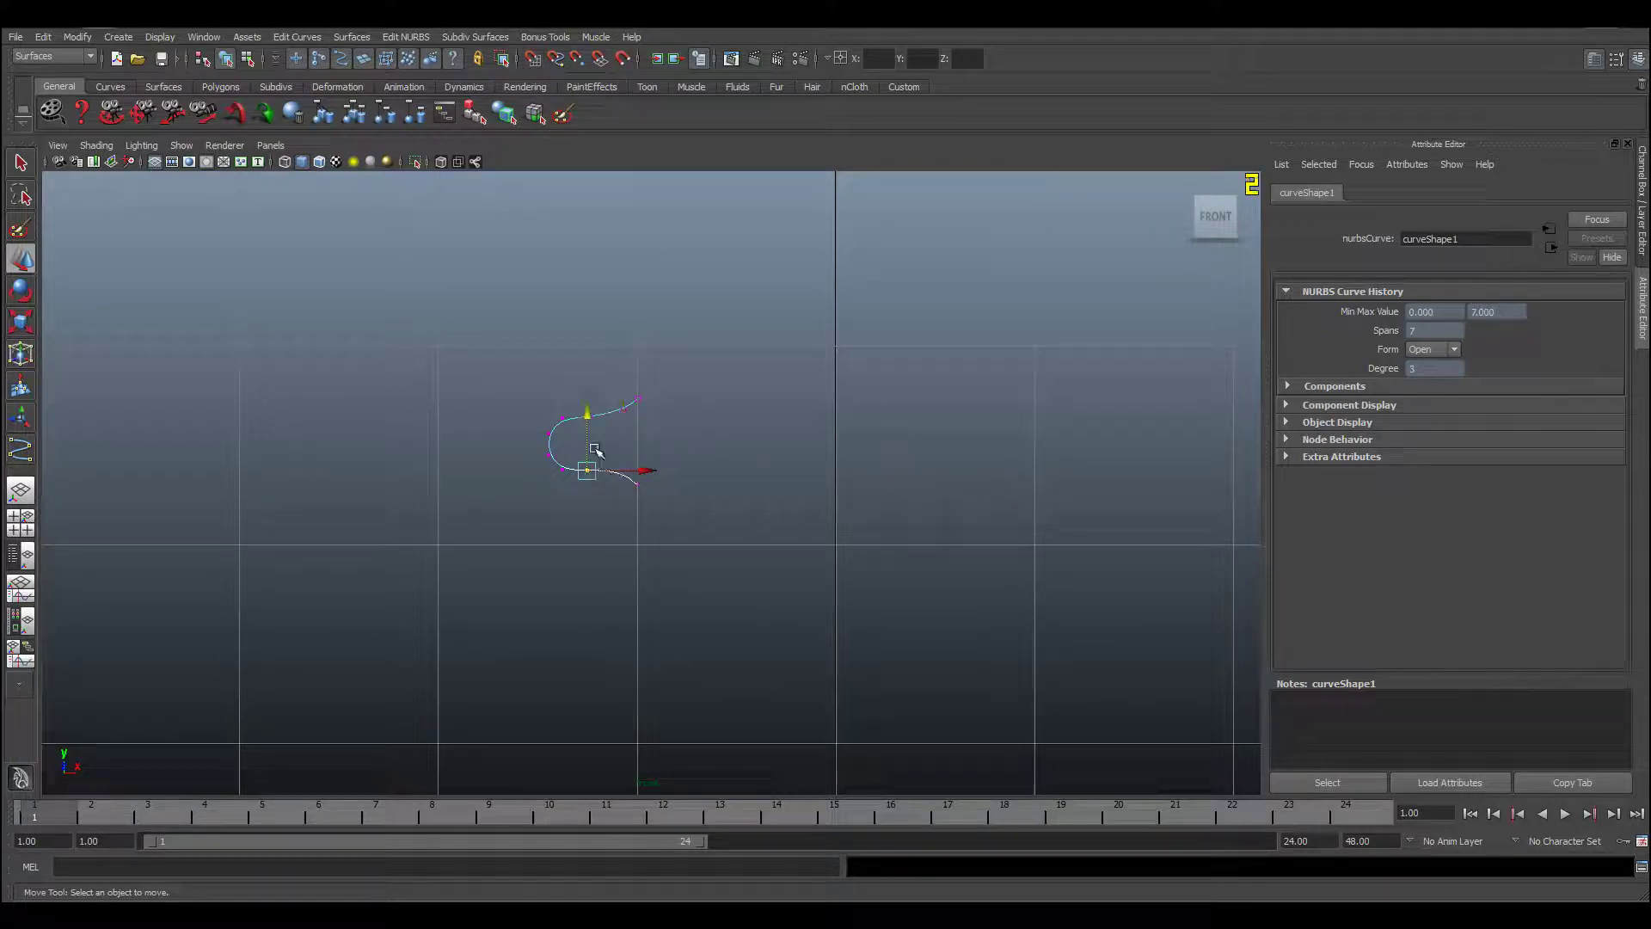
{"action": "left_click_drag", "start_coordinate": [589, 410], "coordinate": [592, 413]}
{"action": "left_click_drag", "start_coordinate": [634, 473], "coordinate": [650, 499]}
{"action": "left_click_drag", "start_coordinate": [637, 428], "coordinate": [640, 480]}
{"action": "right_click_drag", "start_coordinate": [655, 430], "coordinate": [660, 496]}
{"action": "left_click", "coordinate": [681, 456]}
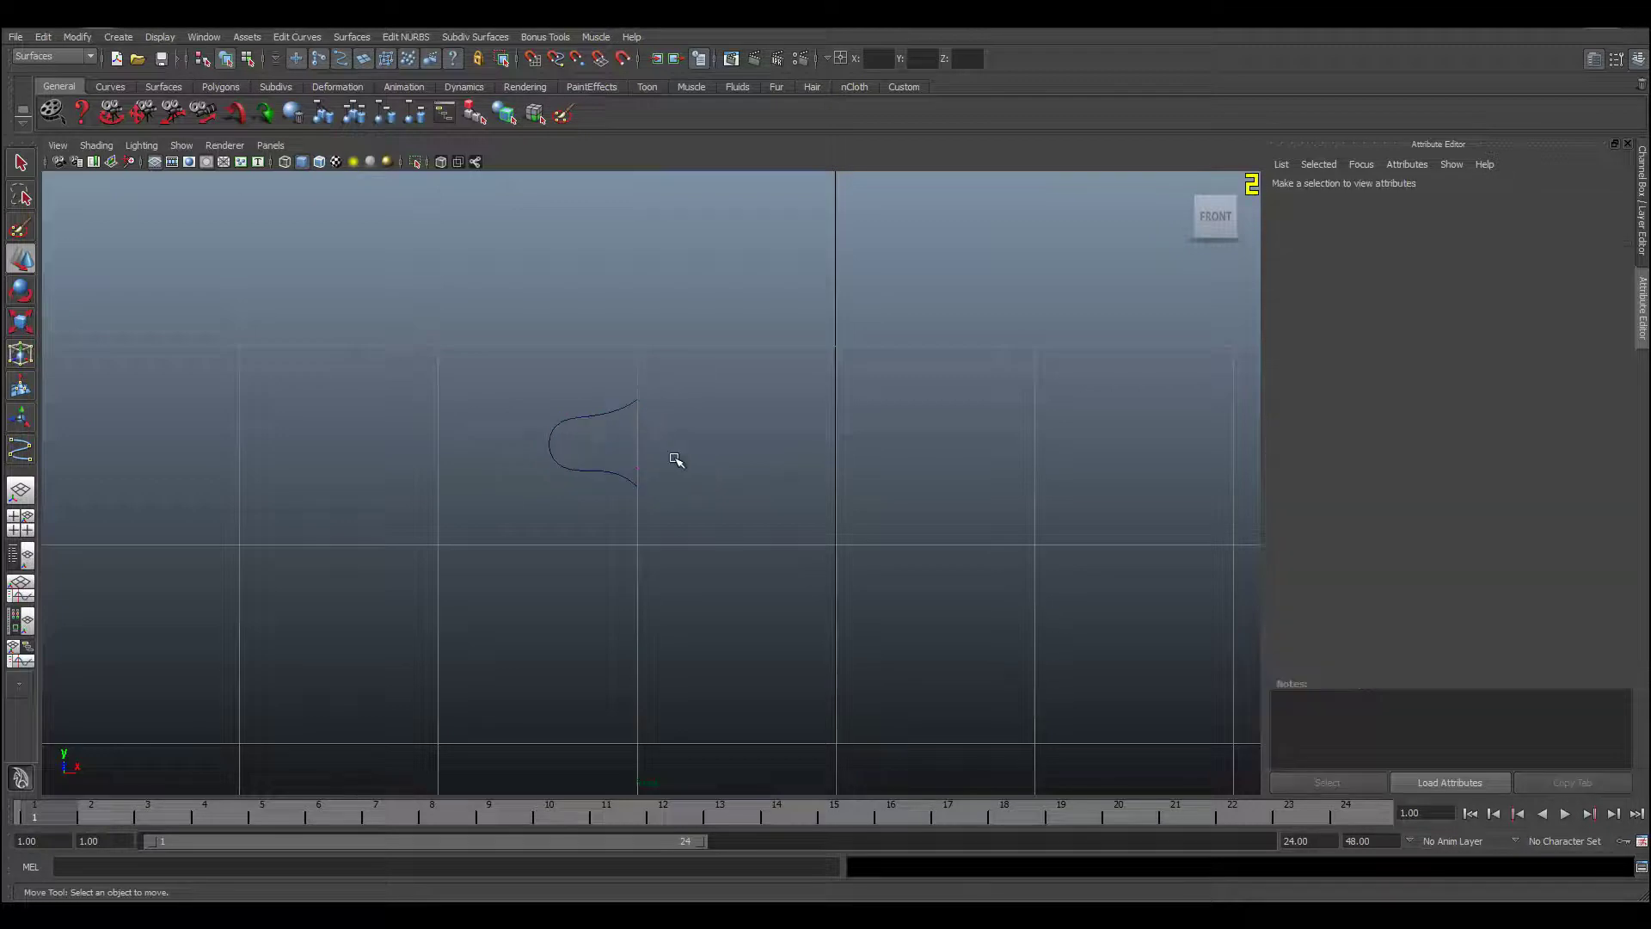
- Select curve1 in the perspective view, orbit it, and bring up the Edit menu
{"action": "key", "text": "space"}
{"action": "key", "text": "space"}
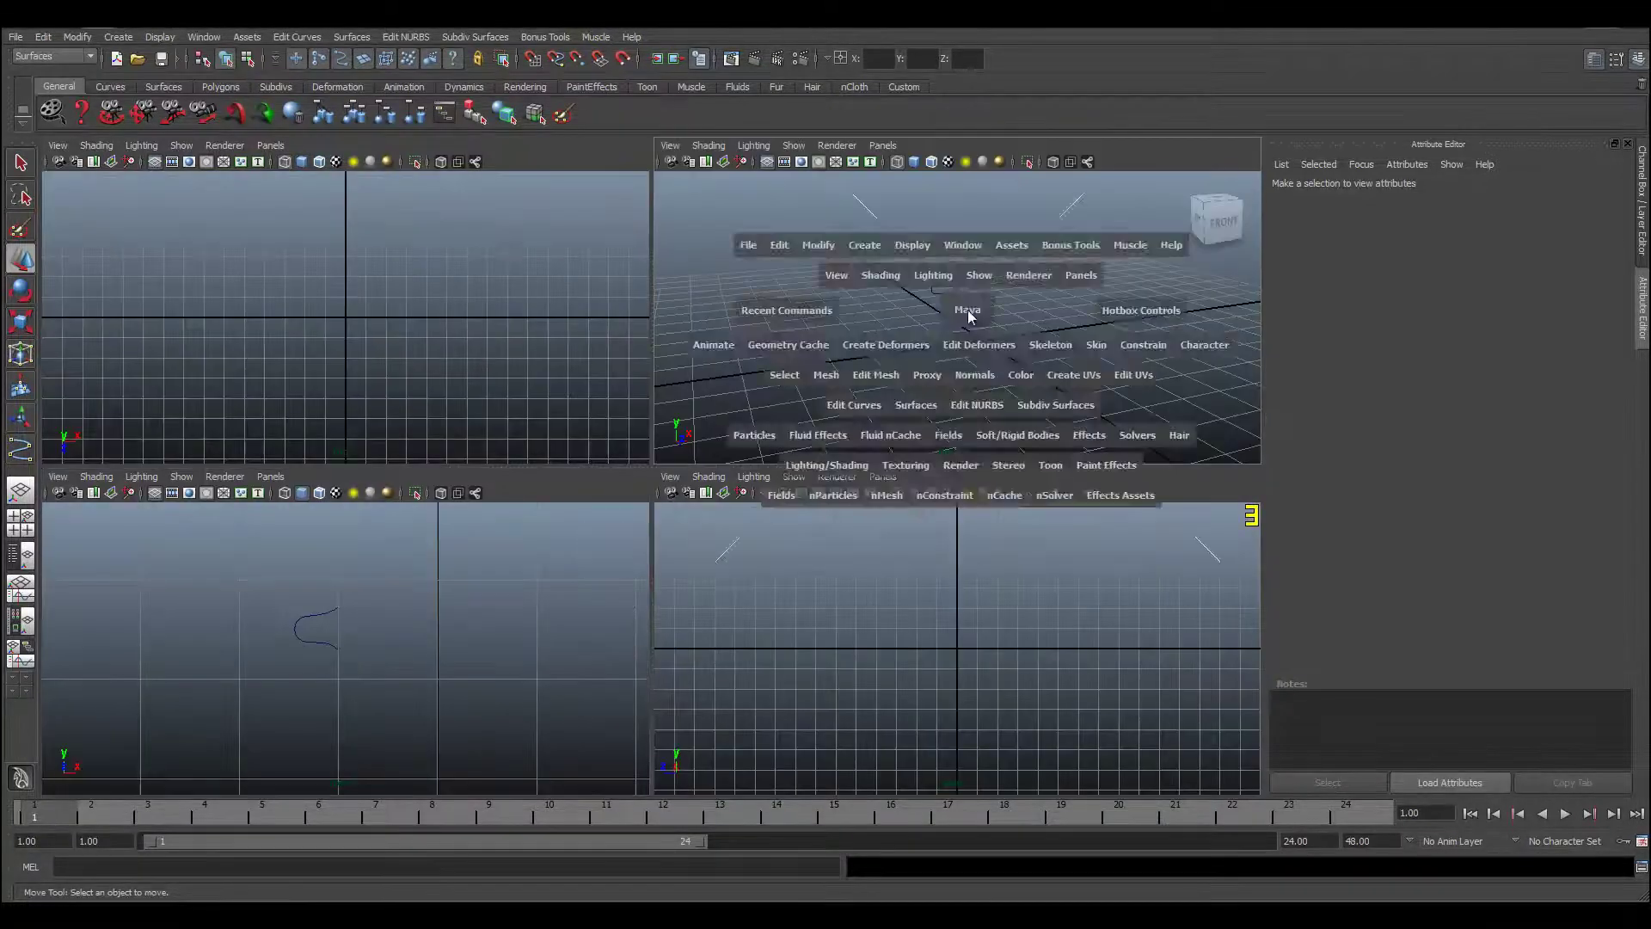
{"action": "left_click", "coordinate": [643, 448]}
{"action": "mouse_move", "coordinate": [643, 449]}
{"action": "left_mouse_down", "text": "alt"}
{"action": "mouse_move", "coordinate": [712, 486]}
{"action": "mouse_move", "coordinate": [663, 487]}
{"action": "left_mouse_up", "text": "alt"}
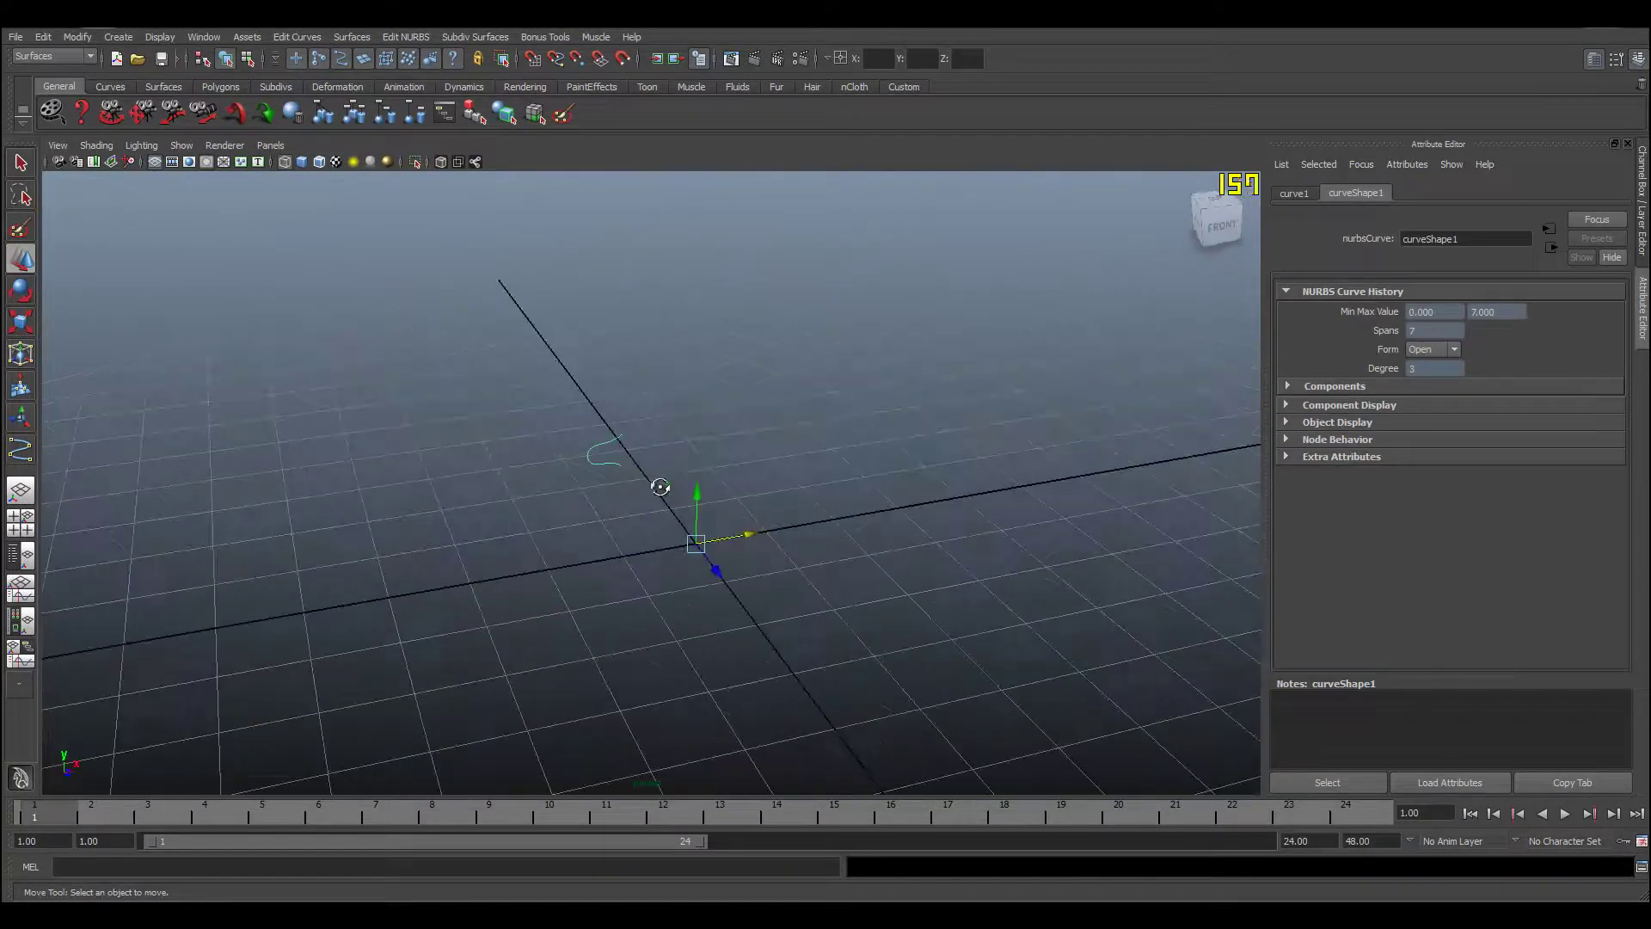
{"action": "left_click", "coordinate": [50, 36]}
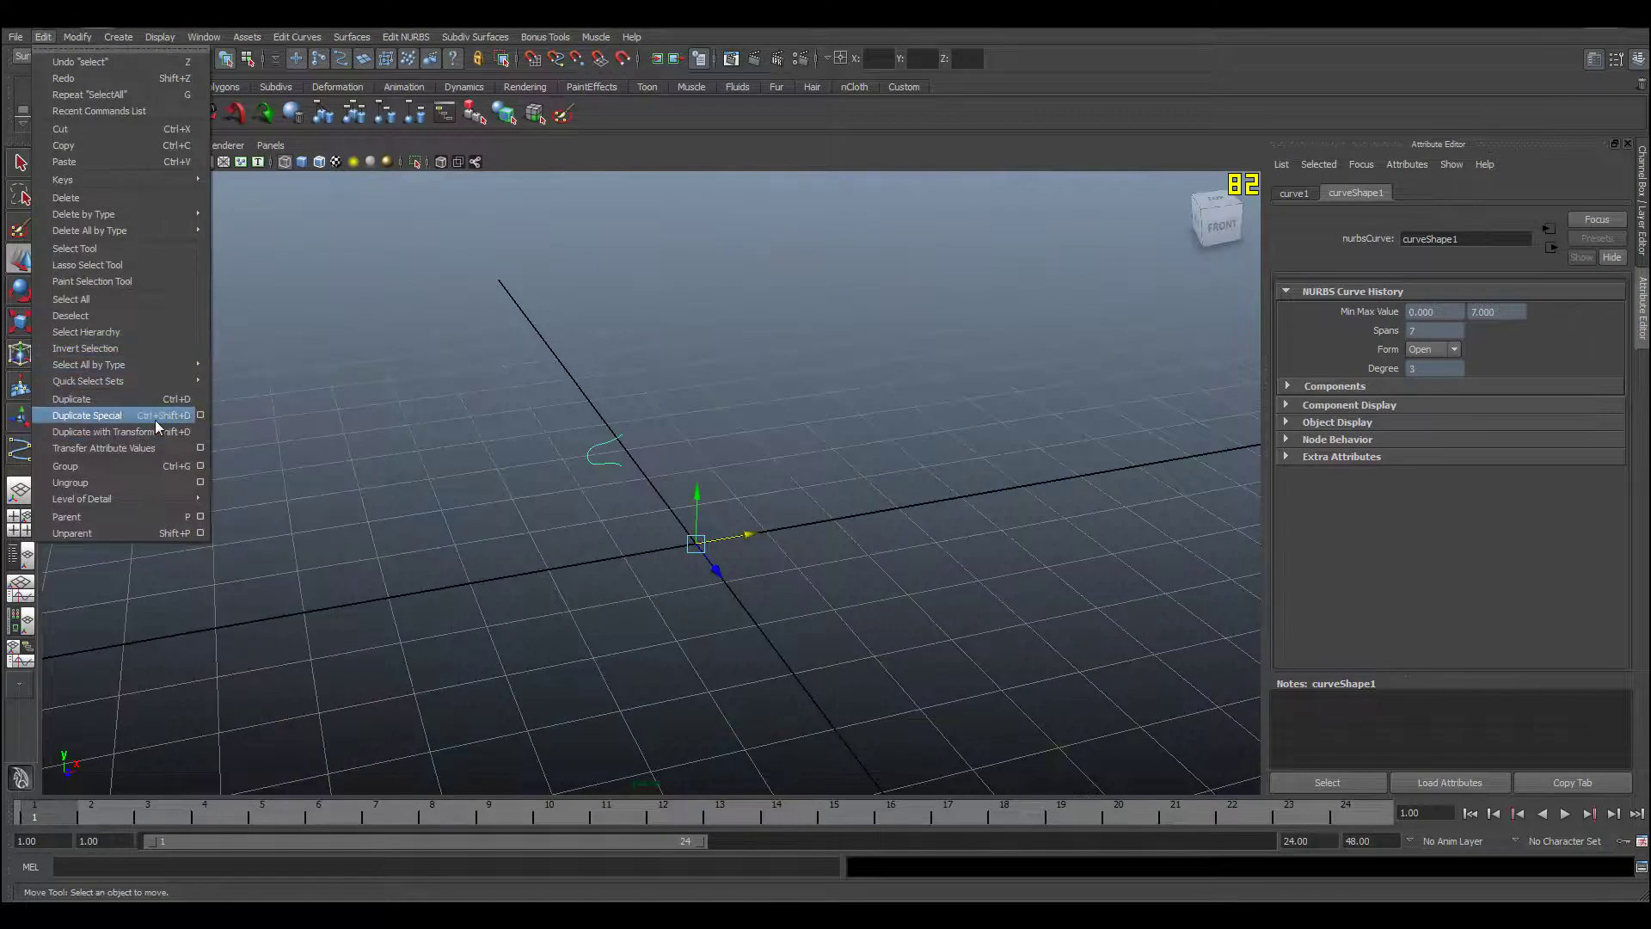
- Set Duplicate Special options to Instance, Translate Y -0.04, Rotate Y 45, and 40 copies
{"action": "left_click", "coordinate": [200, 416]}
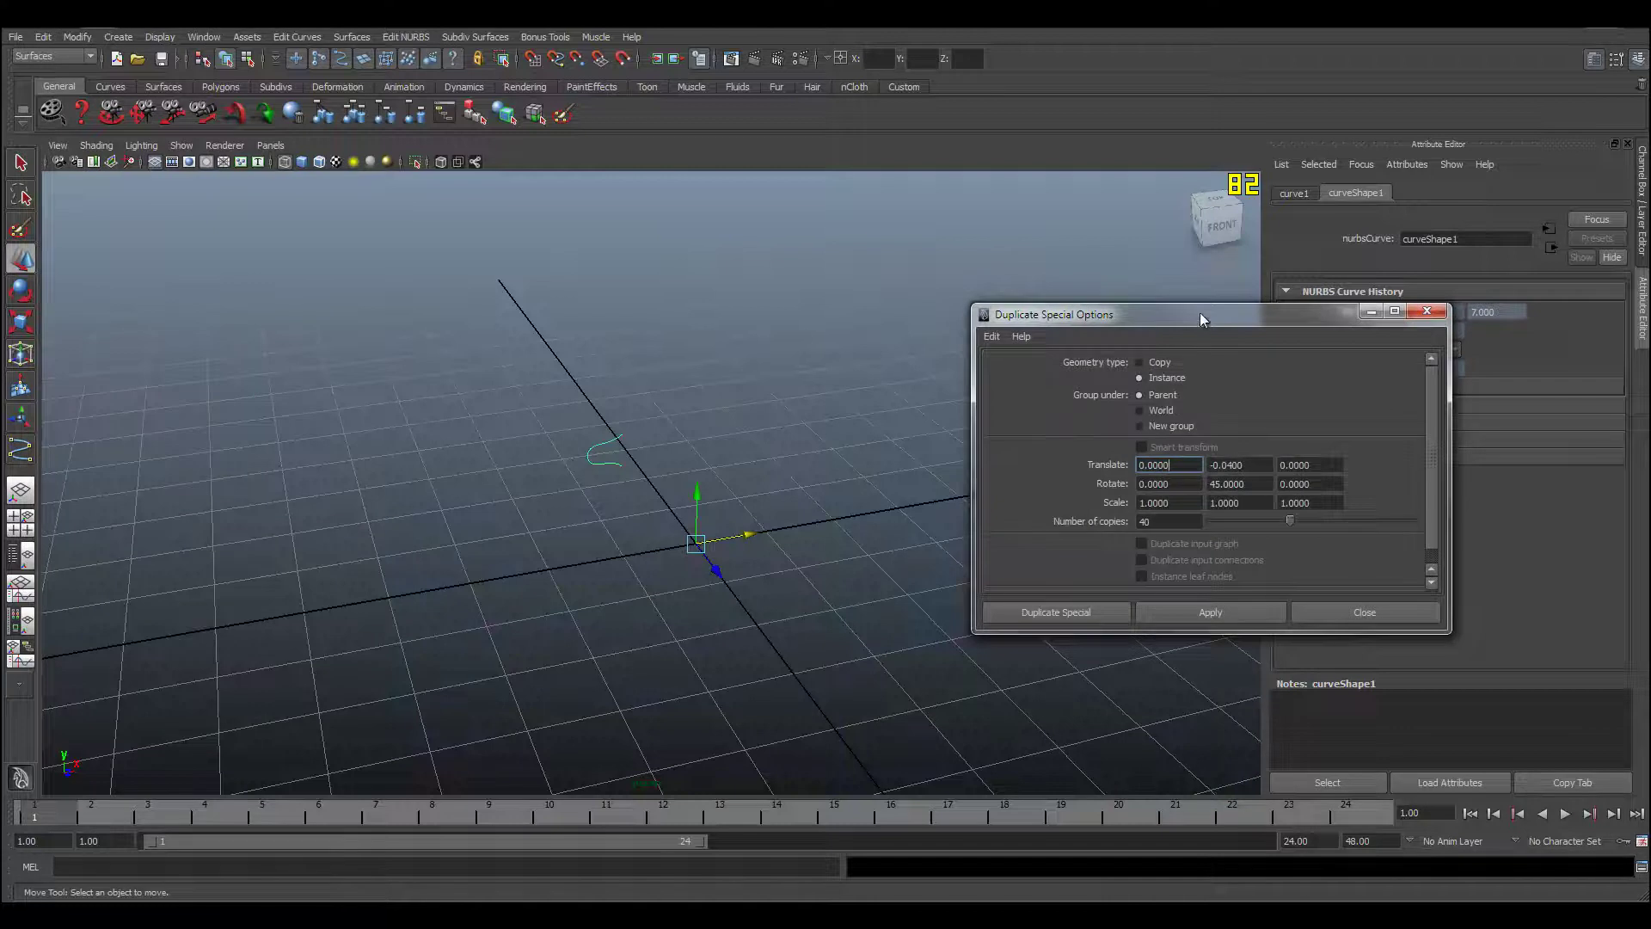
{"action": "left_click_drag", "start_coordinate": [1201, 314], "coordinate": [1034, 303]}
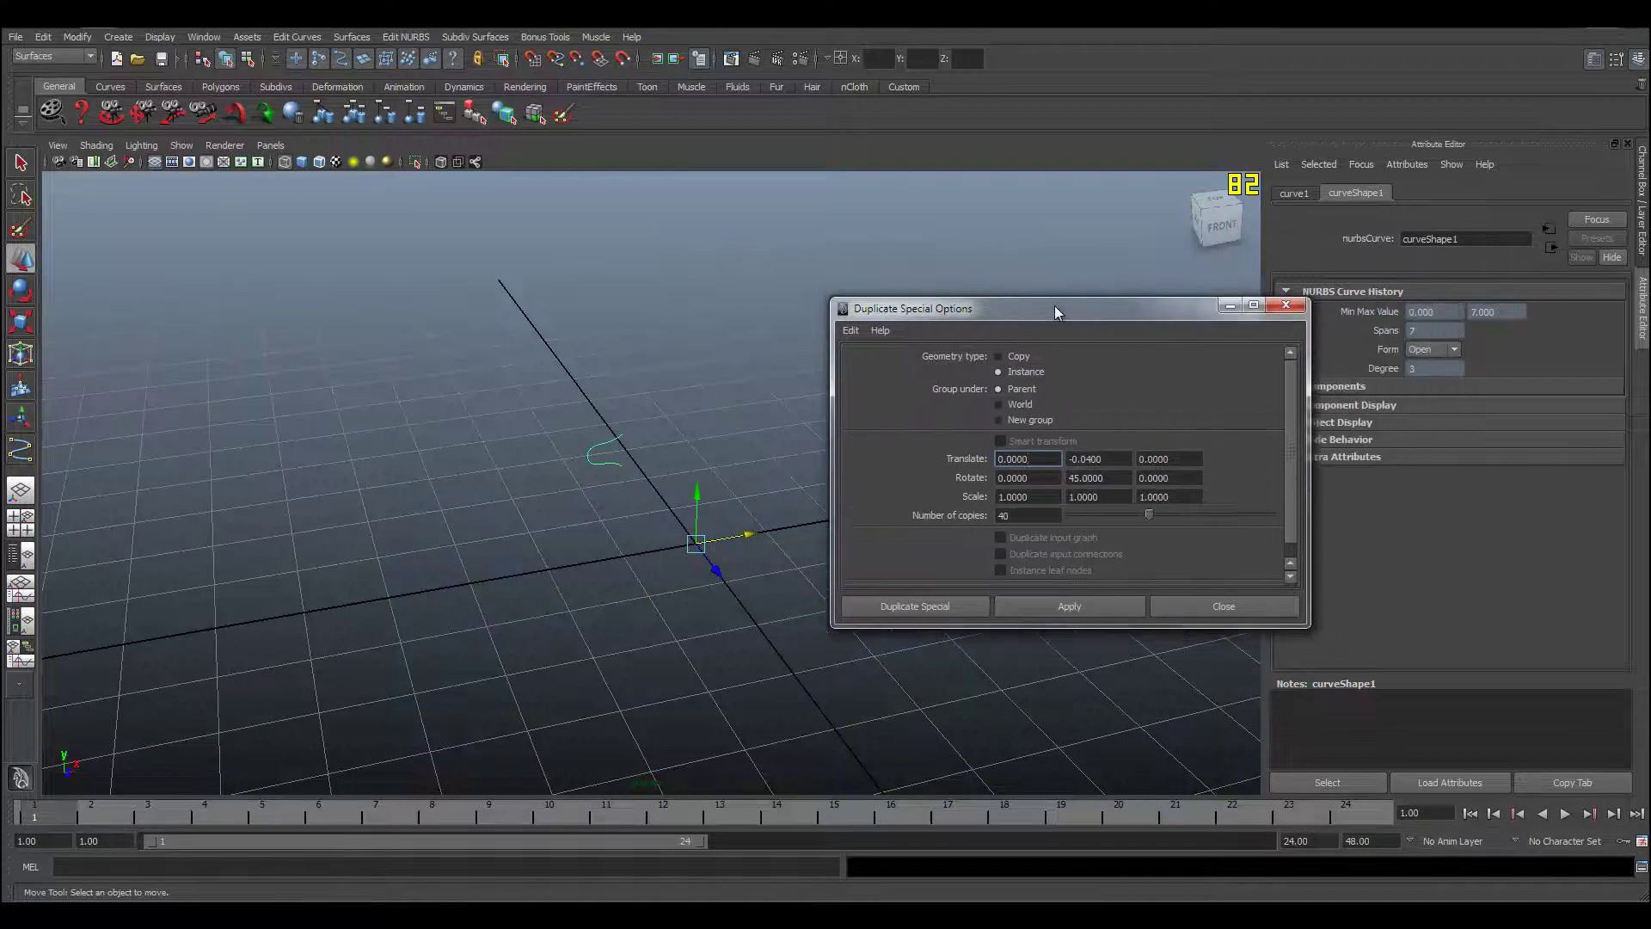
{"action": "left_click", "coordinate": [978, 370]}
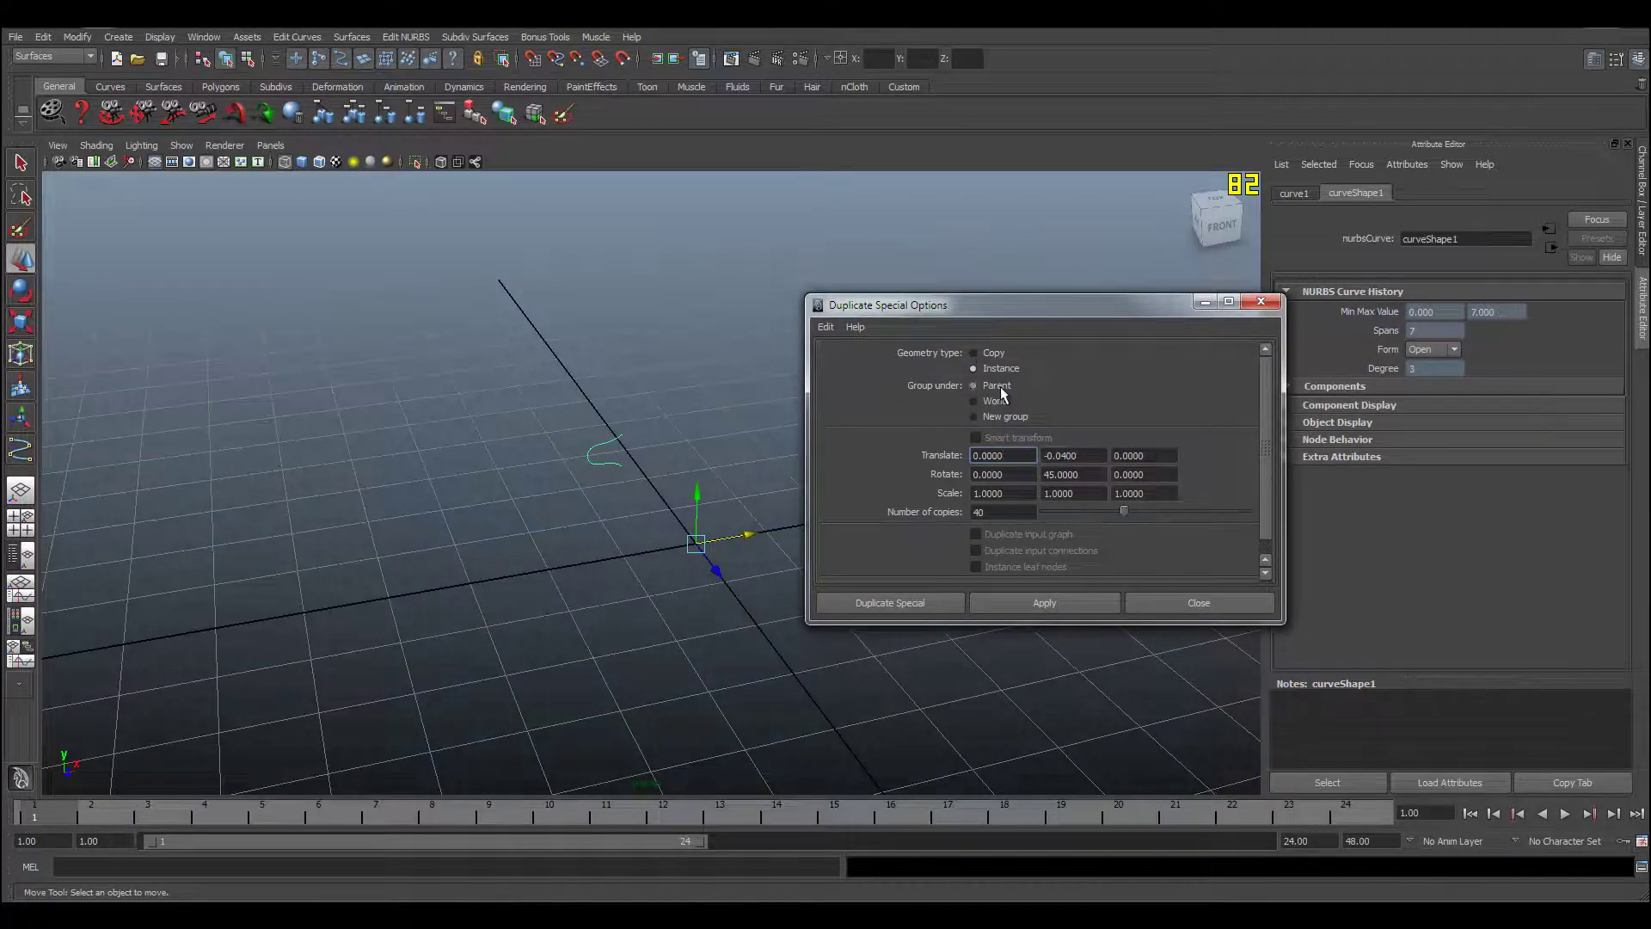
{"action": "left_click", "coordinate": [1089, 456]}
{"action": "left_click_drag", "start_coordinate": [1074, 456], "coordinate": [1020, 456]}
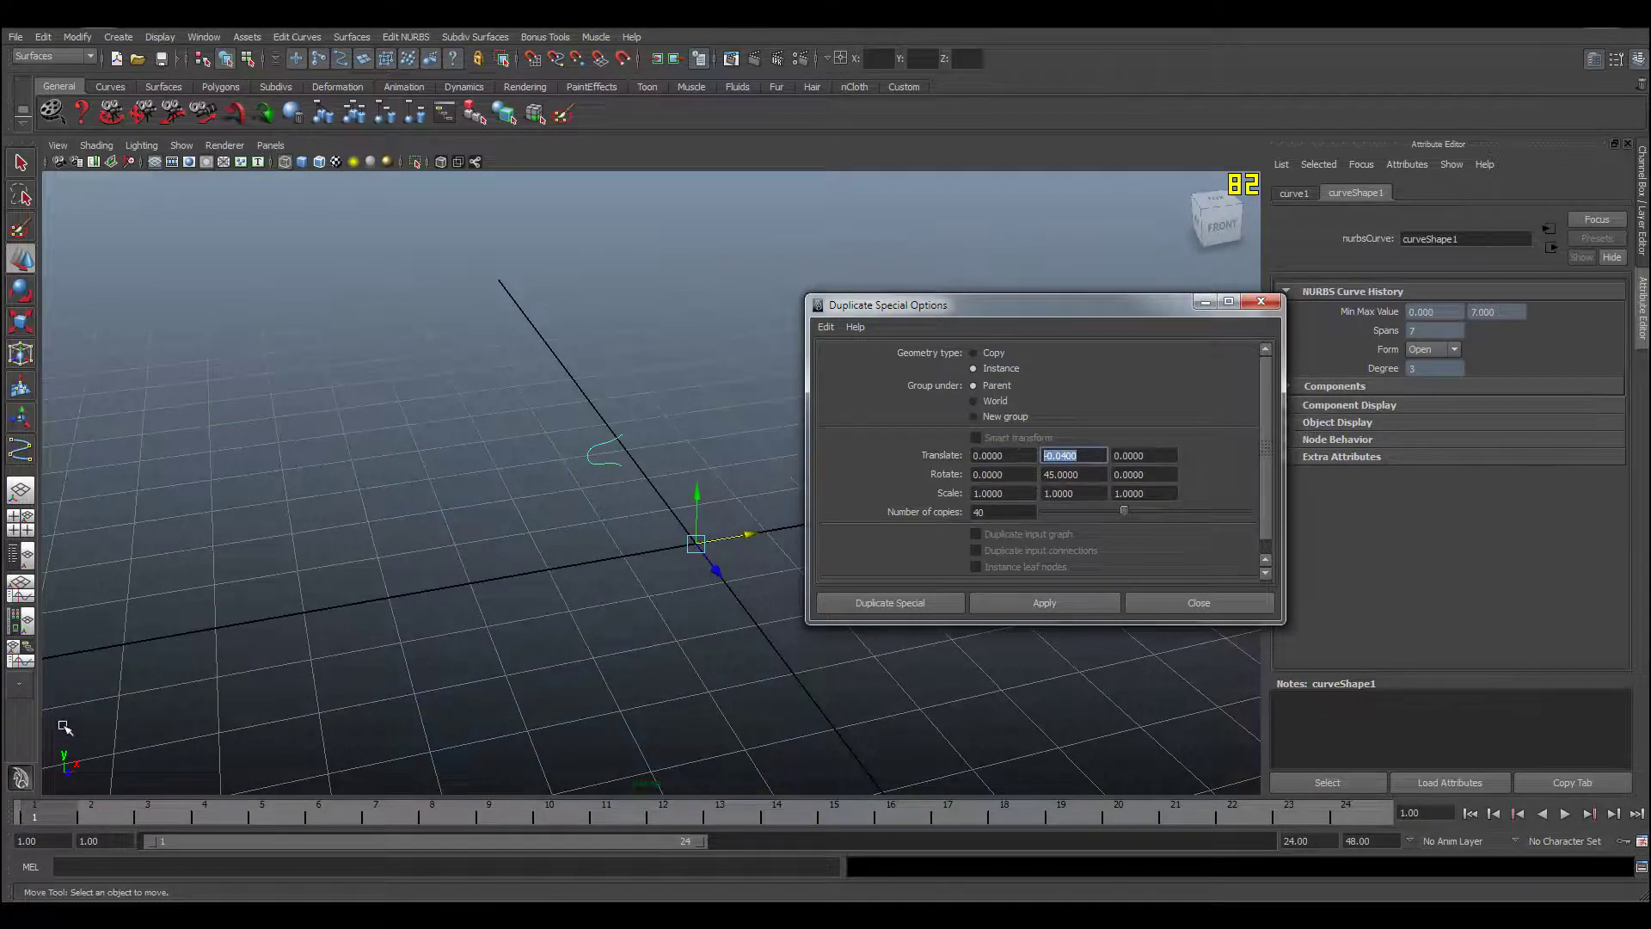
{"action": "type", "text": "-0.0400"}
{"action": "left_click", "coordinate": [1089, 455]}
{"action": "left_click_drag", "start_coordinate": [1082, 474], "coordinate": [1013, 478]}
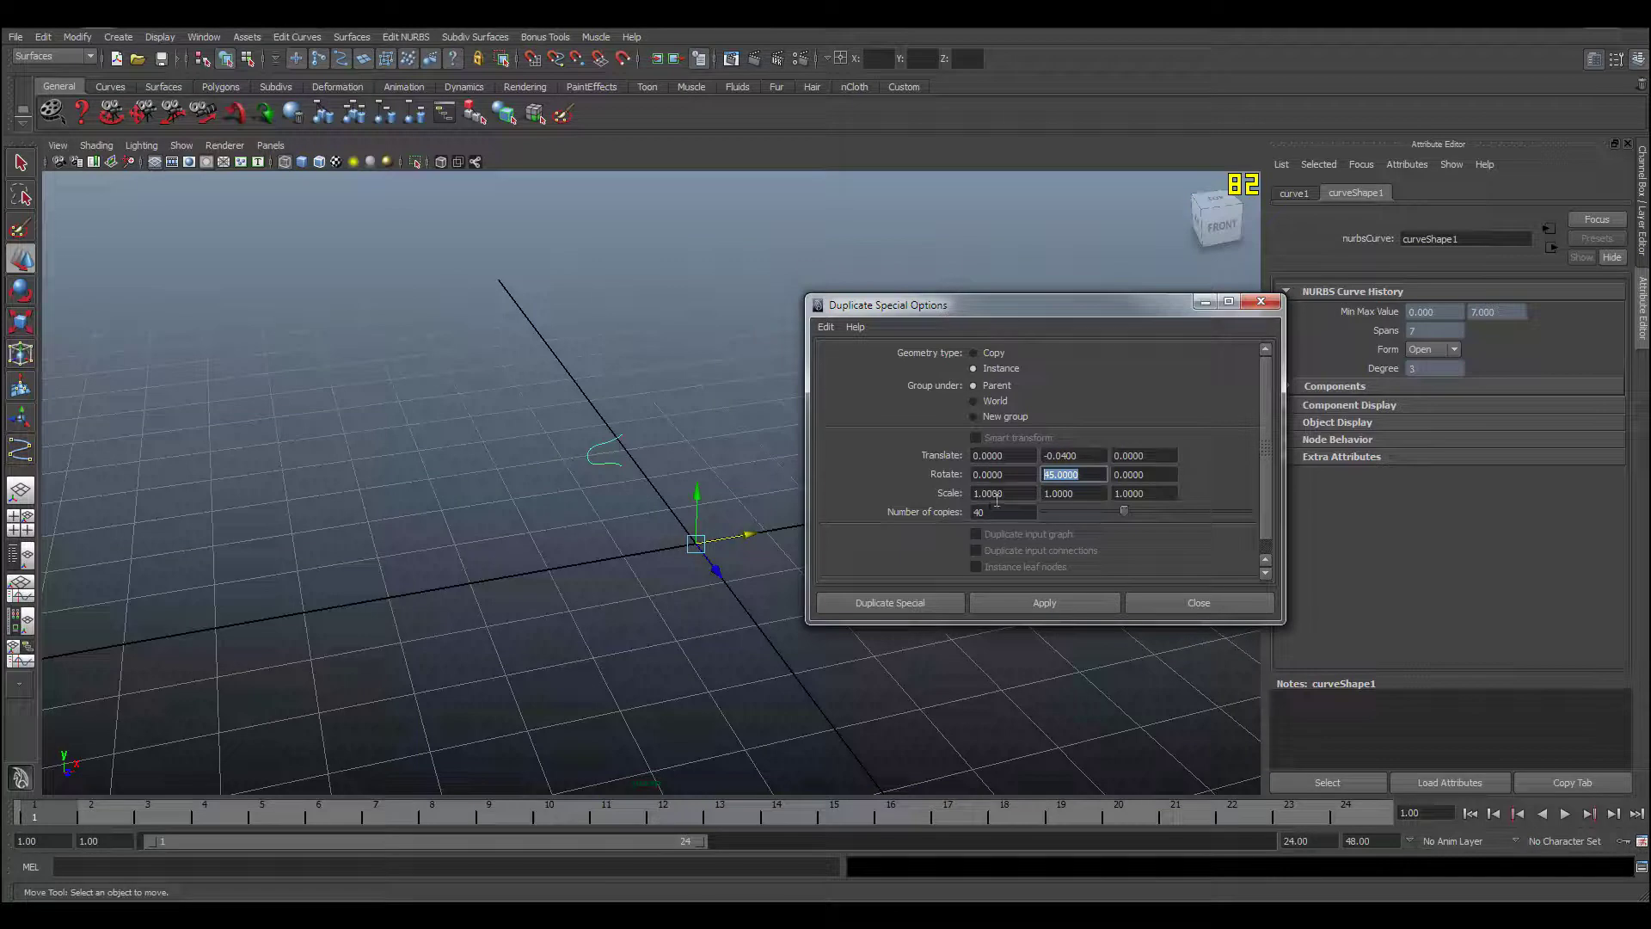
{"action": "left_click_drag", "start_coordinate": [680, 568], "coordinate": [612, 563], "text": "alt"}
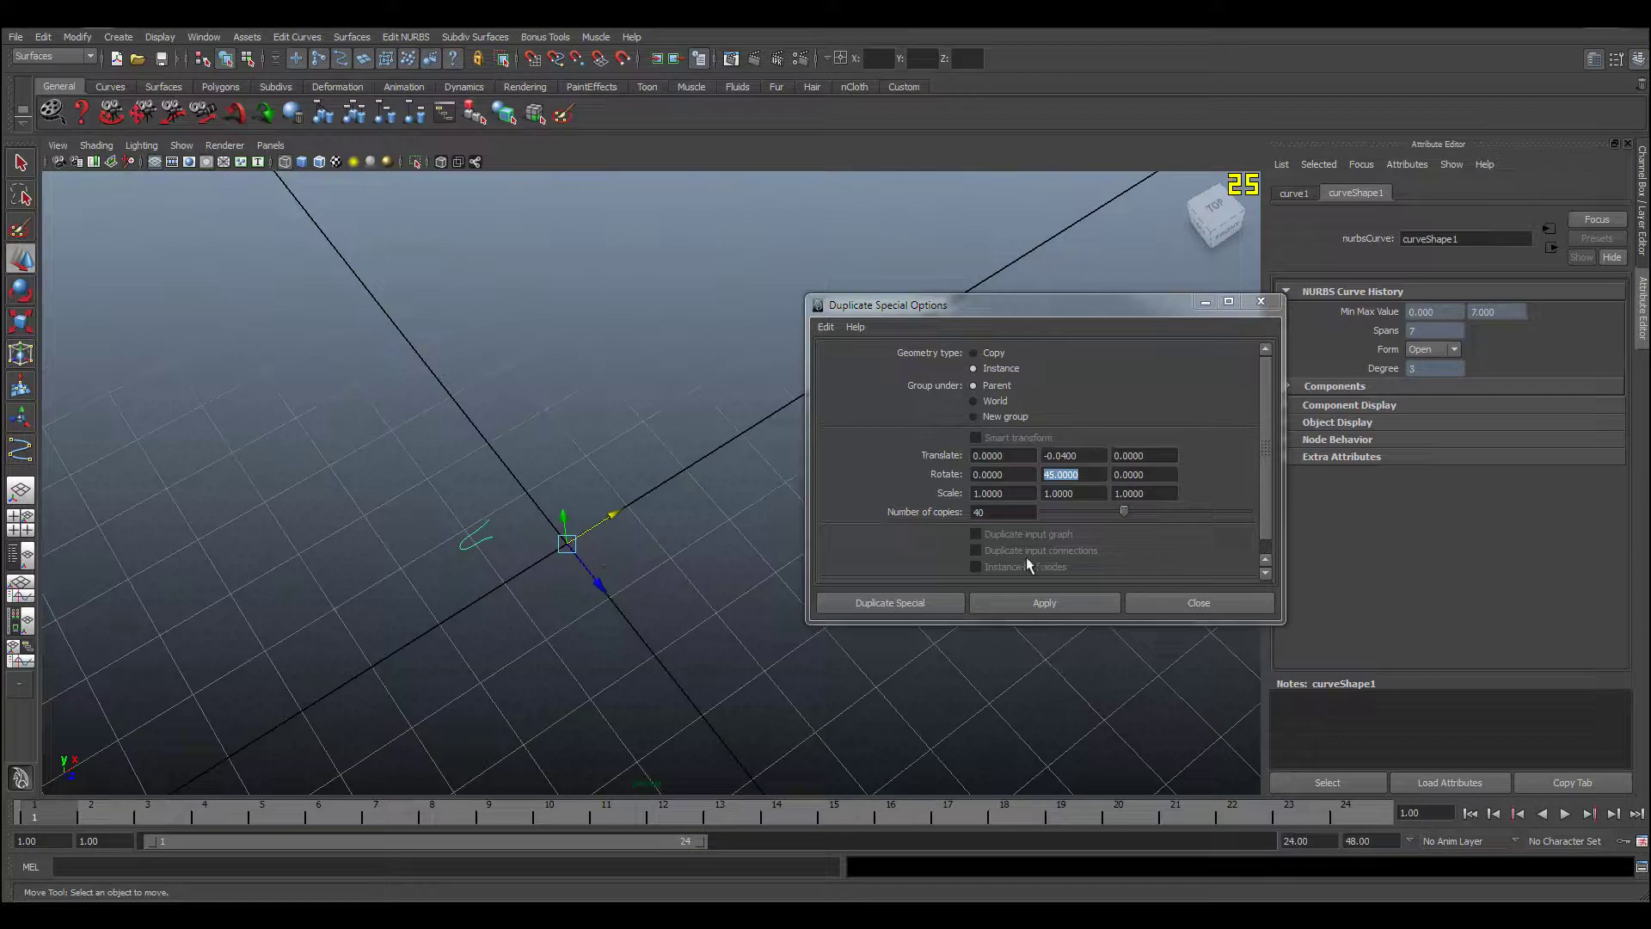
{"action": "left_click", "coordinate": [1123, 512]}
{"action": "double_click", "coordinate": [997, 514]}
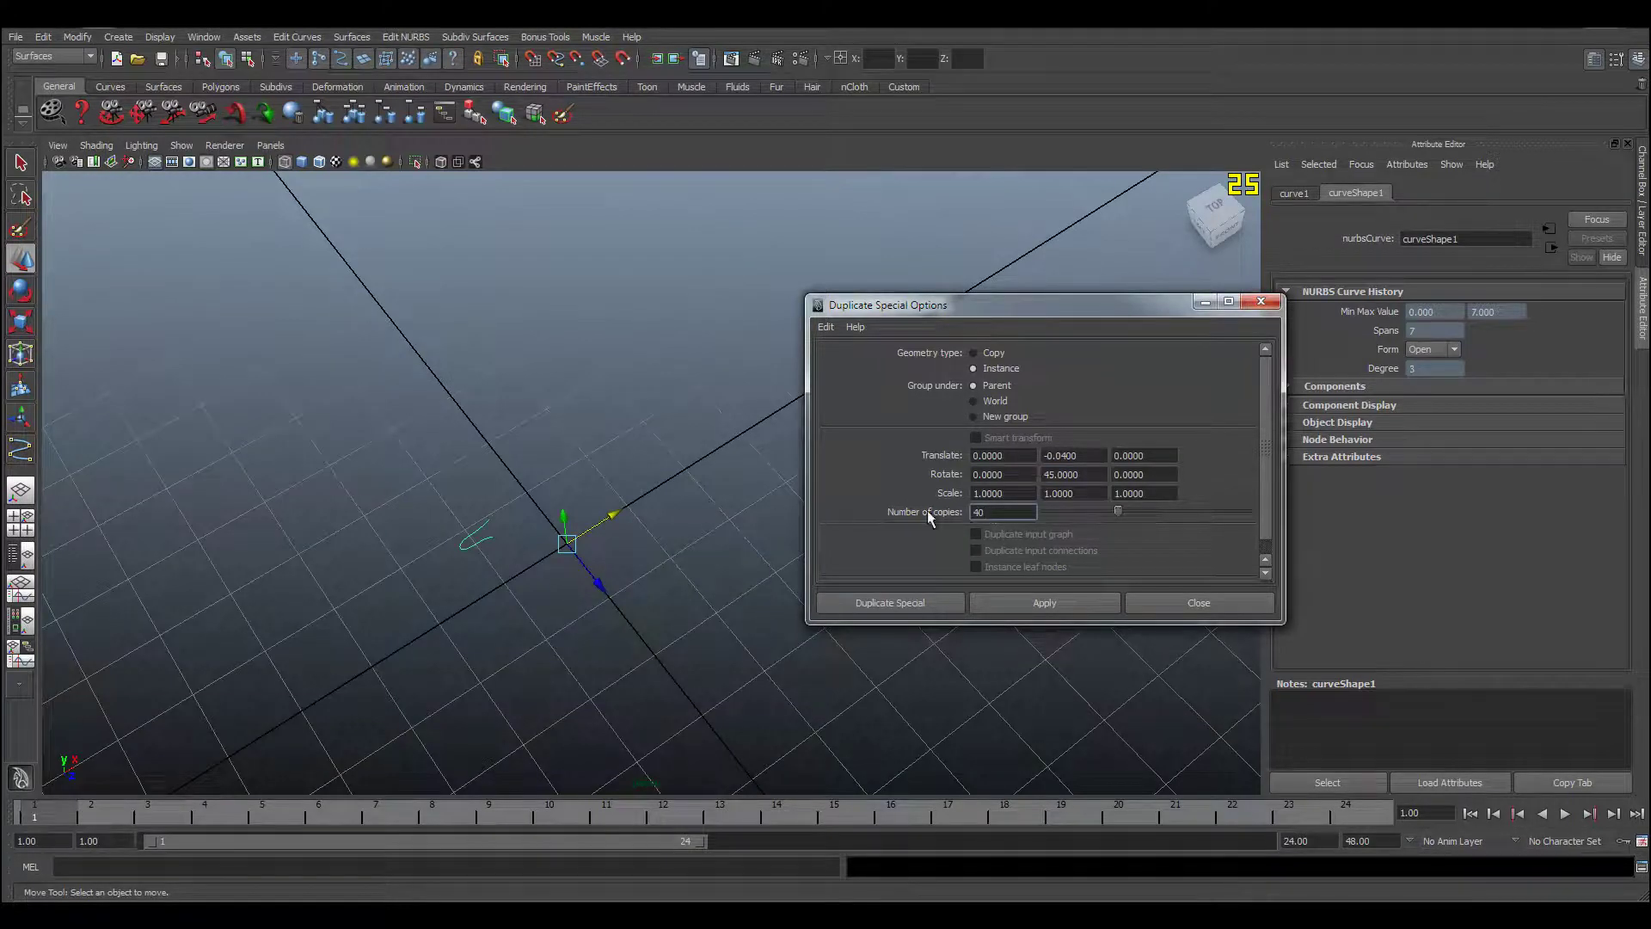
{"action": "left_click", "coordinate": [1024, 494]}
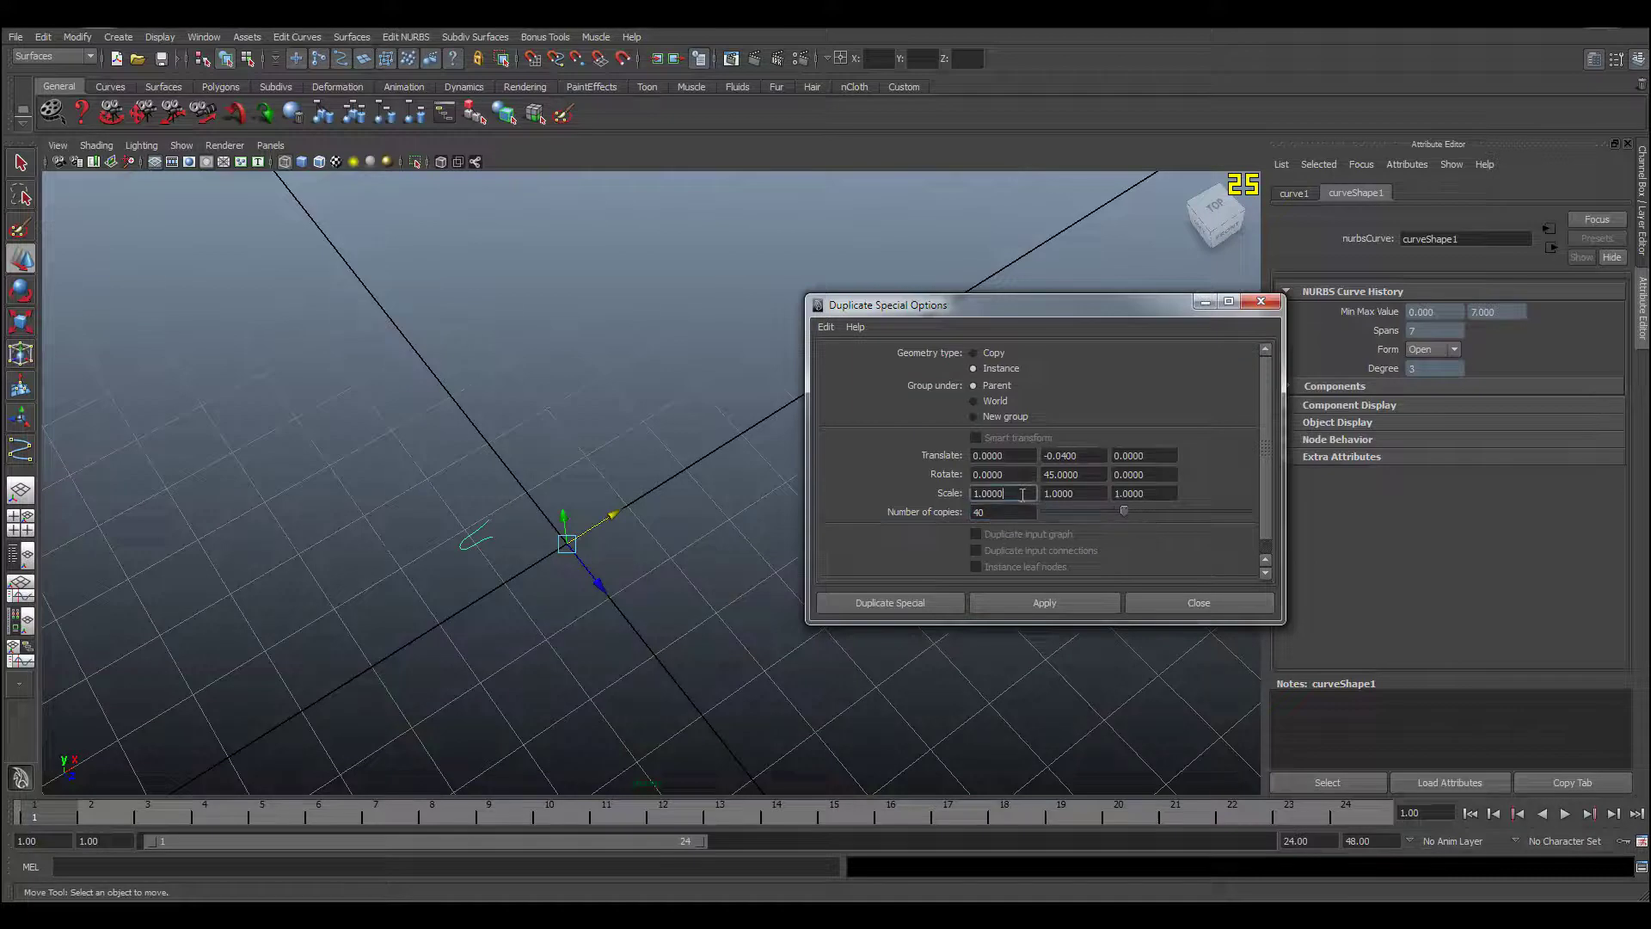
- Create the 40 instanced copies, inspect the coiled columns up close, then undo the duplication
{"action": "left_click", "coordinate": [900, 602]}
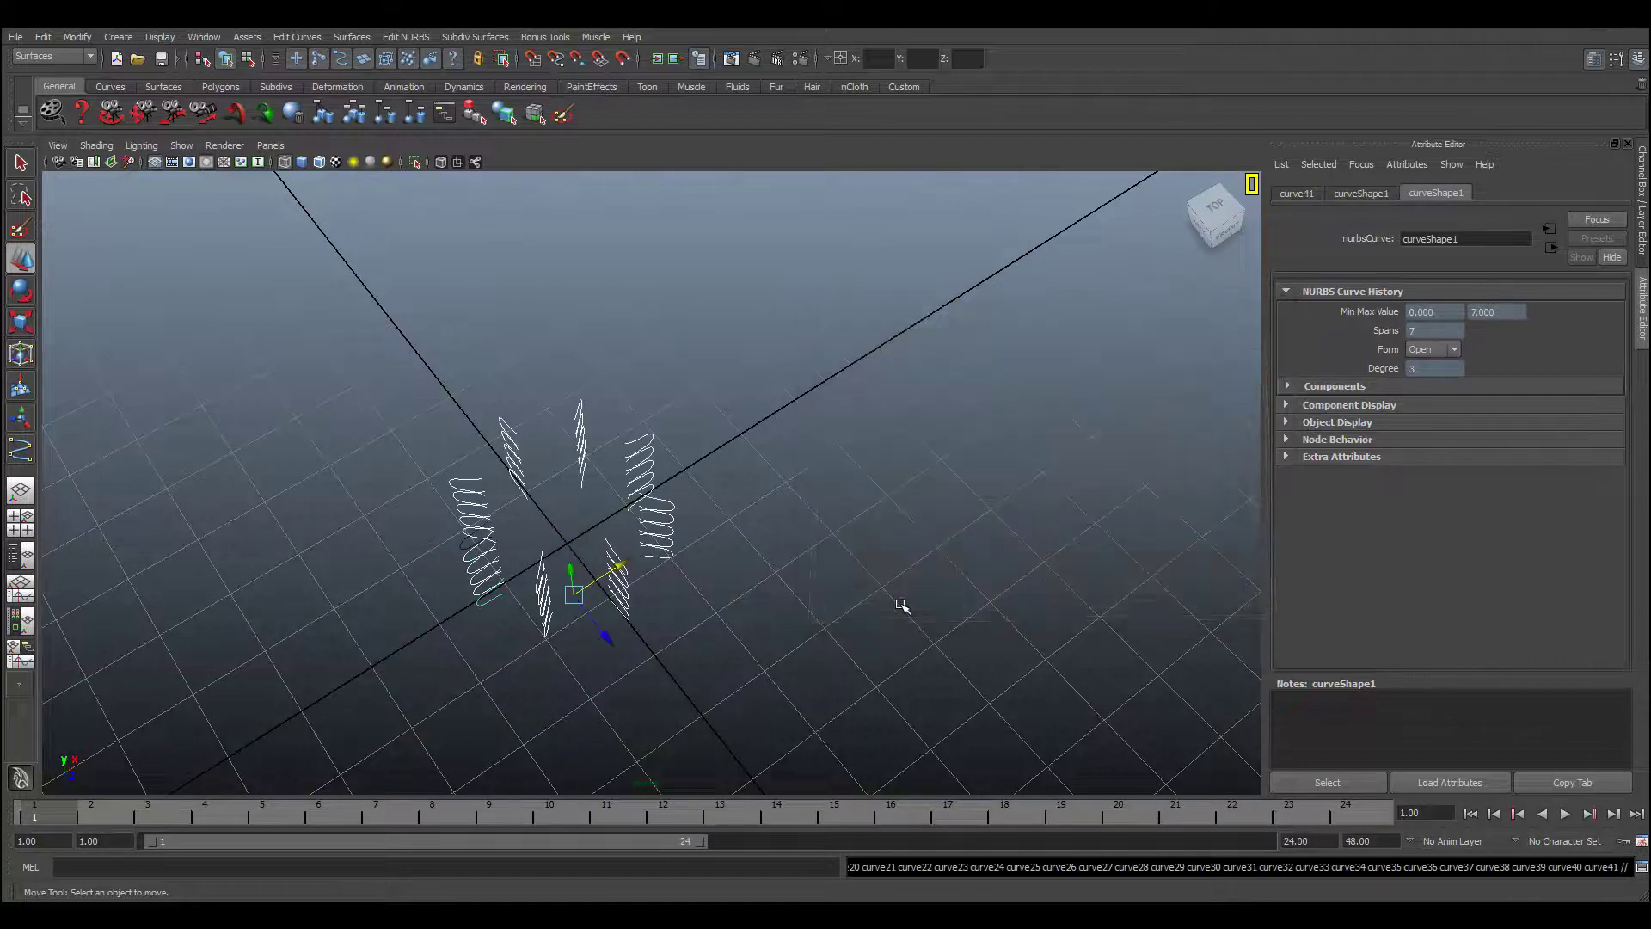
{"action": "mouse_move", "coordinate": [818, 607]}
{"action": "left_mouse_down", "text": "alt"}
{"action": "mouse_move", "coordinate": [774, 631]}
{"action": "mouse_move", "coordinate": [668, 545]}
{"action": "mouse_move", "coordinate": [535, 527]}
{"action": "mouse_move", "coordinate": [855, 542]}
{"action": "mouse_move", "coordinate": [671, 538]}
{"action": "left_mouse_up", "text": "alt"}
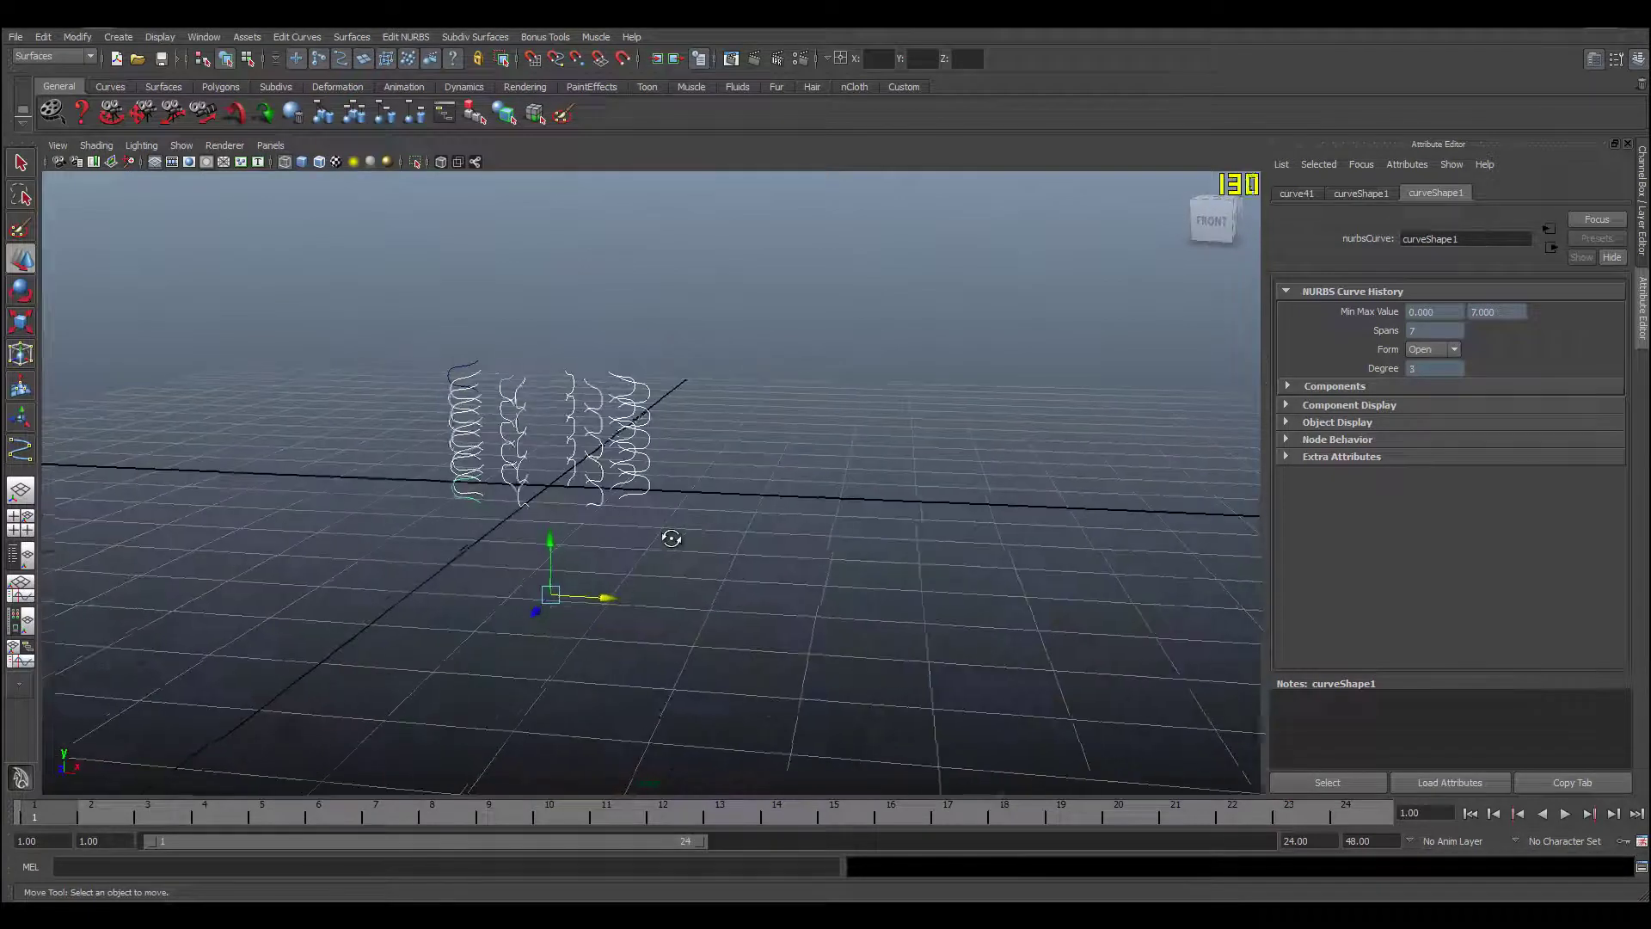
{"action": "mouse_move", "coordinate": [672, 539]}
{"action": "right_mouse_down", "text": "alt"}
{"action": "mouse_move", "coordinate": [591, 480]}
{"action": "mouse_move", "coordinate": [873, 636]}
{"action": "right_mouse_up", "text": "alt"}
{"action": "middle_click_drag", "start_coordinate": [873, 636], "coordinate": [890, 623], "text": "alt"}
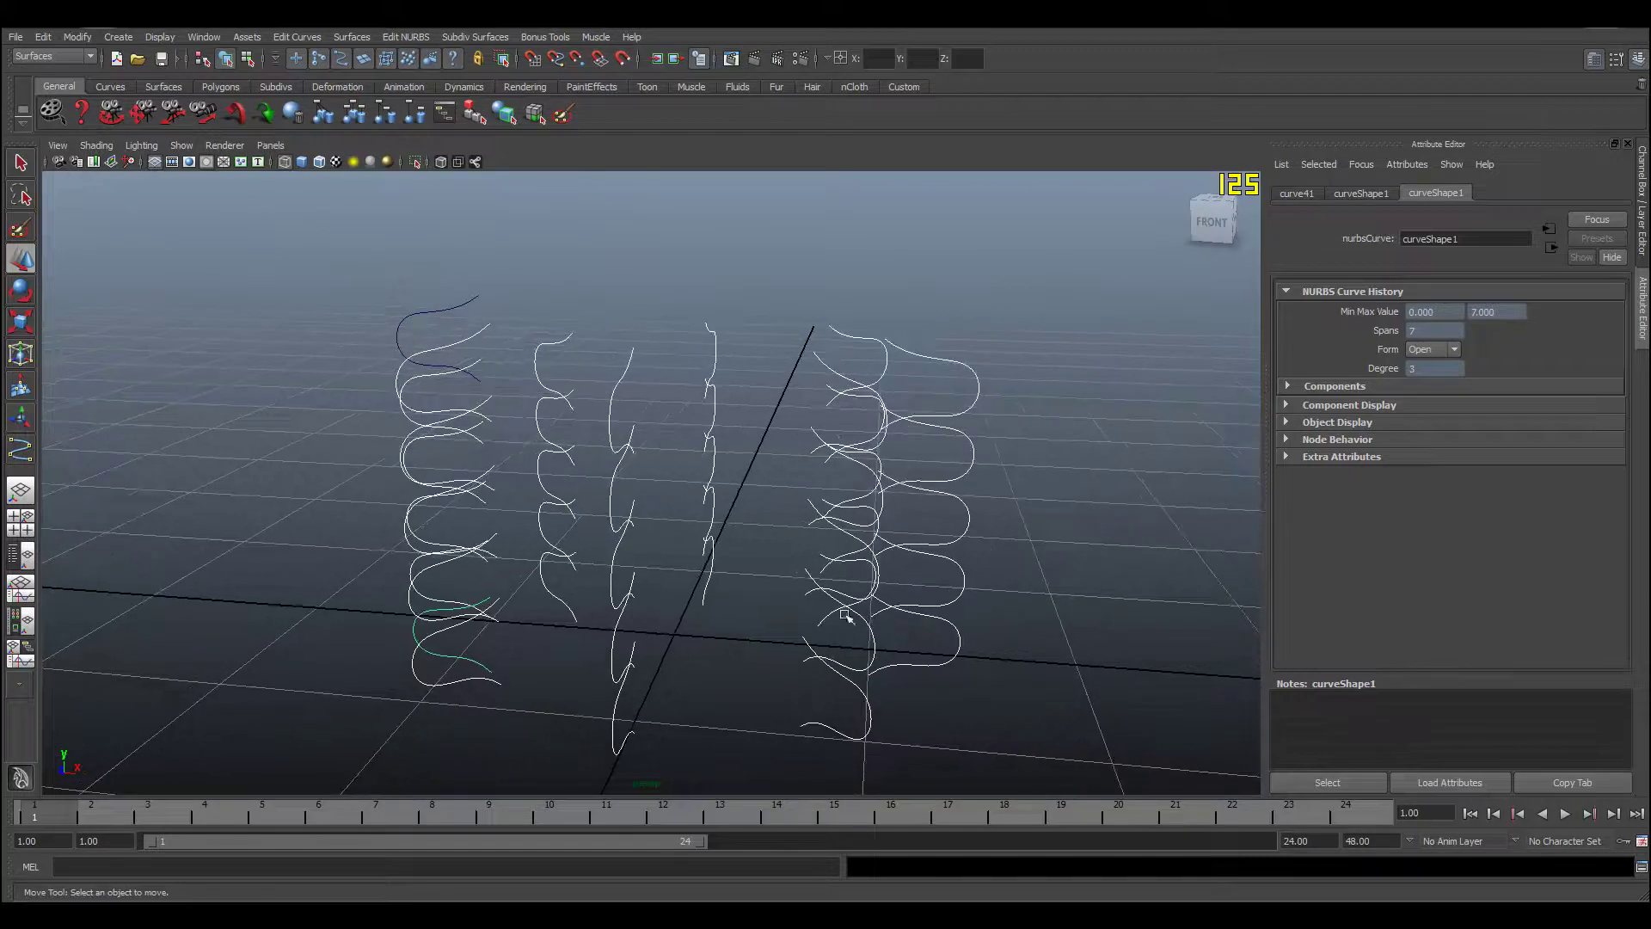
{"action": "key", "text": "ctrl+z"}
{"action": "key", "text": "ctrl+z"}
{"action": "key", "text": "ctrl+z"}
{"action": "key", "text": "ctrl+z"}
{"action": "key", "text": "ctrl+z"}
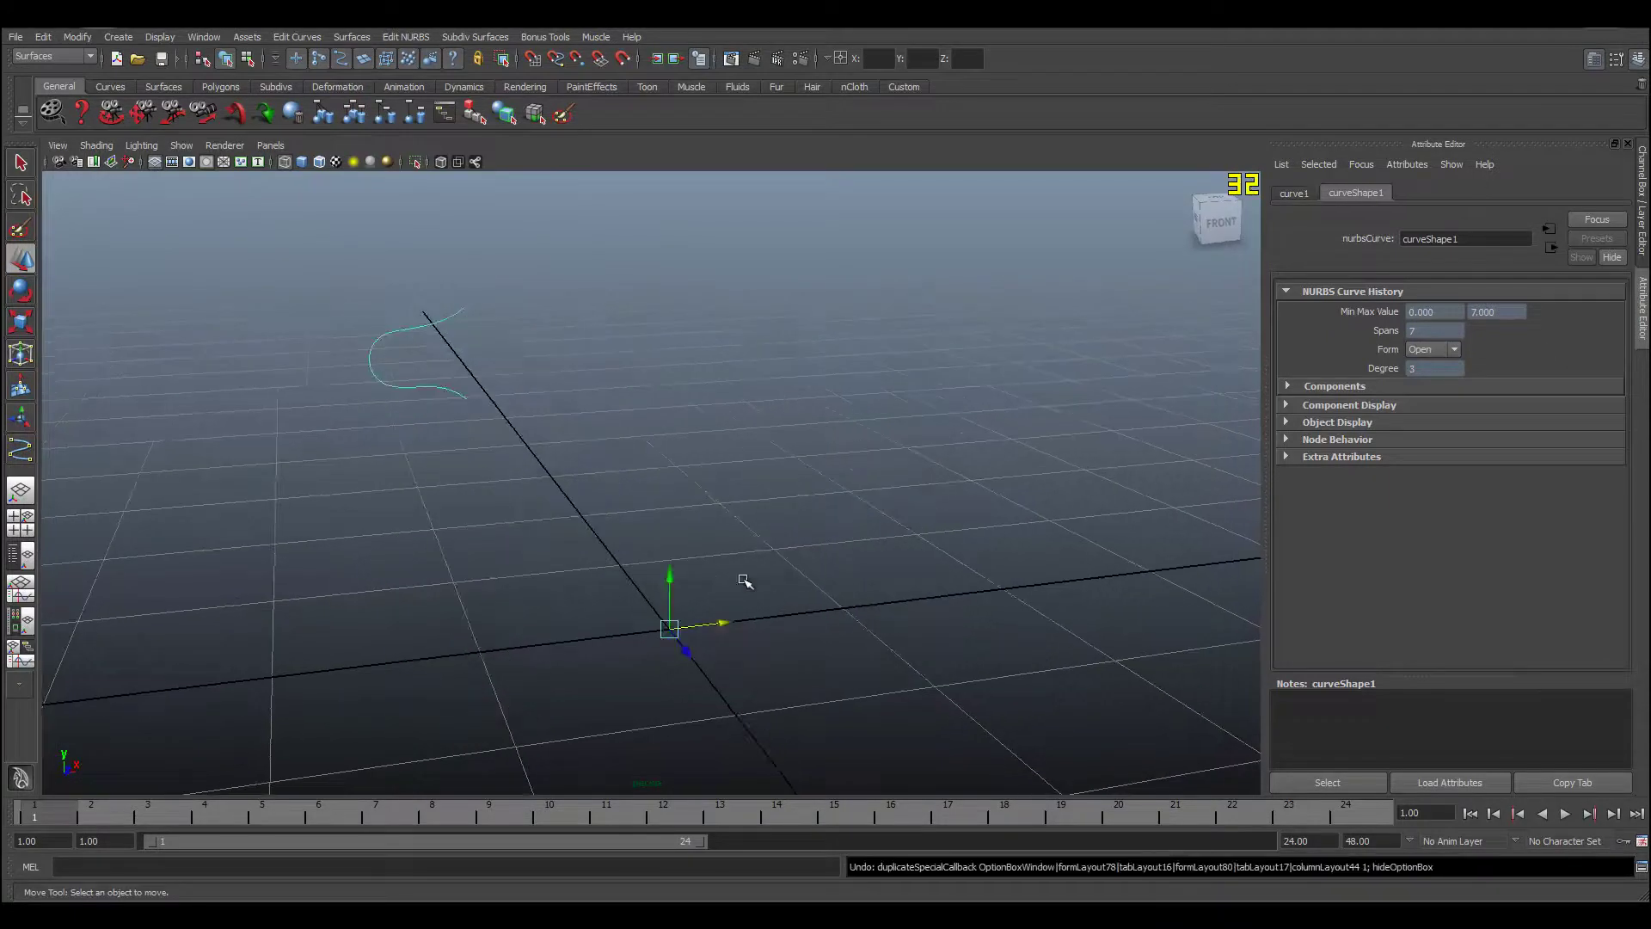
- Re-duplicate curve1 as 40 instances with a -0.05 Y step and 45° Y rotation
{"action": "left_click", "coordinate": [43, 37]}
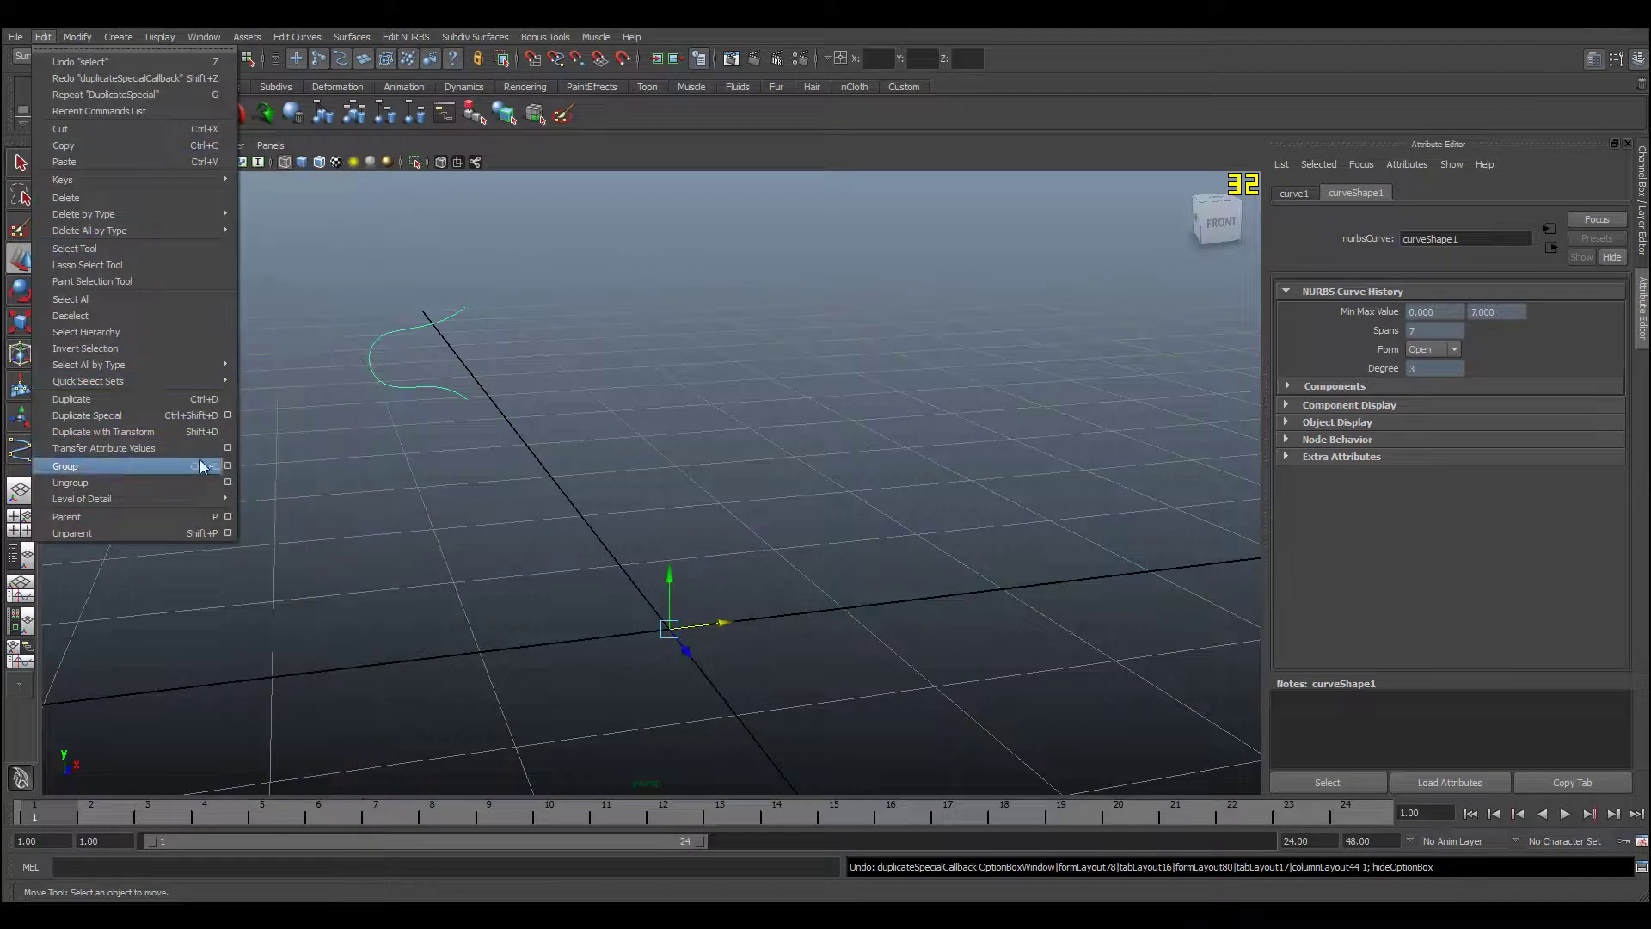
{"action": "left_click", "coordinate": [232, 417]}
{"action": "left_click", "coordinate": [1064, 456]}
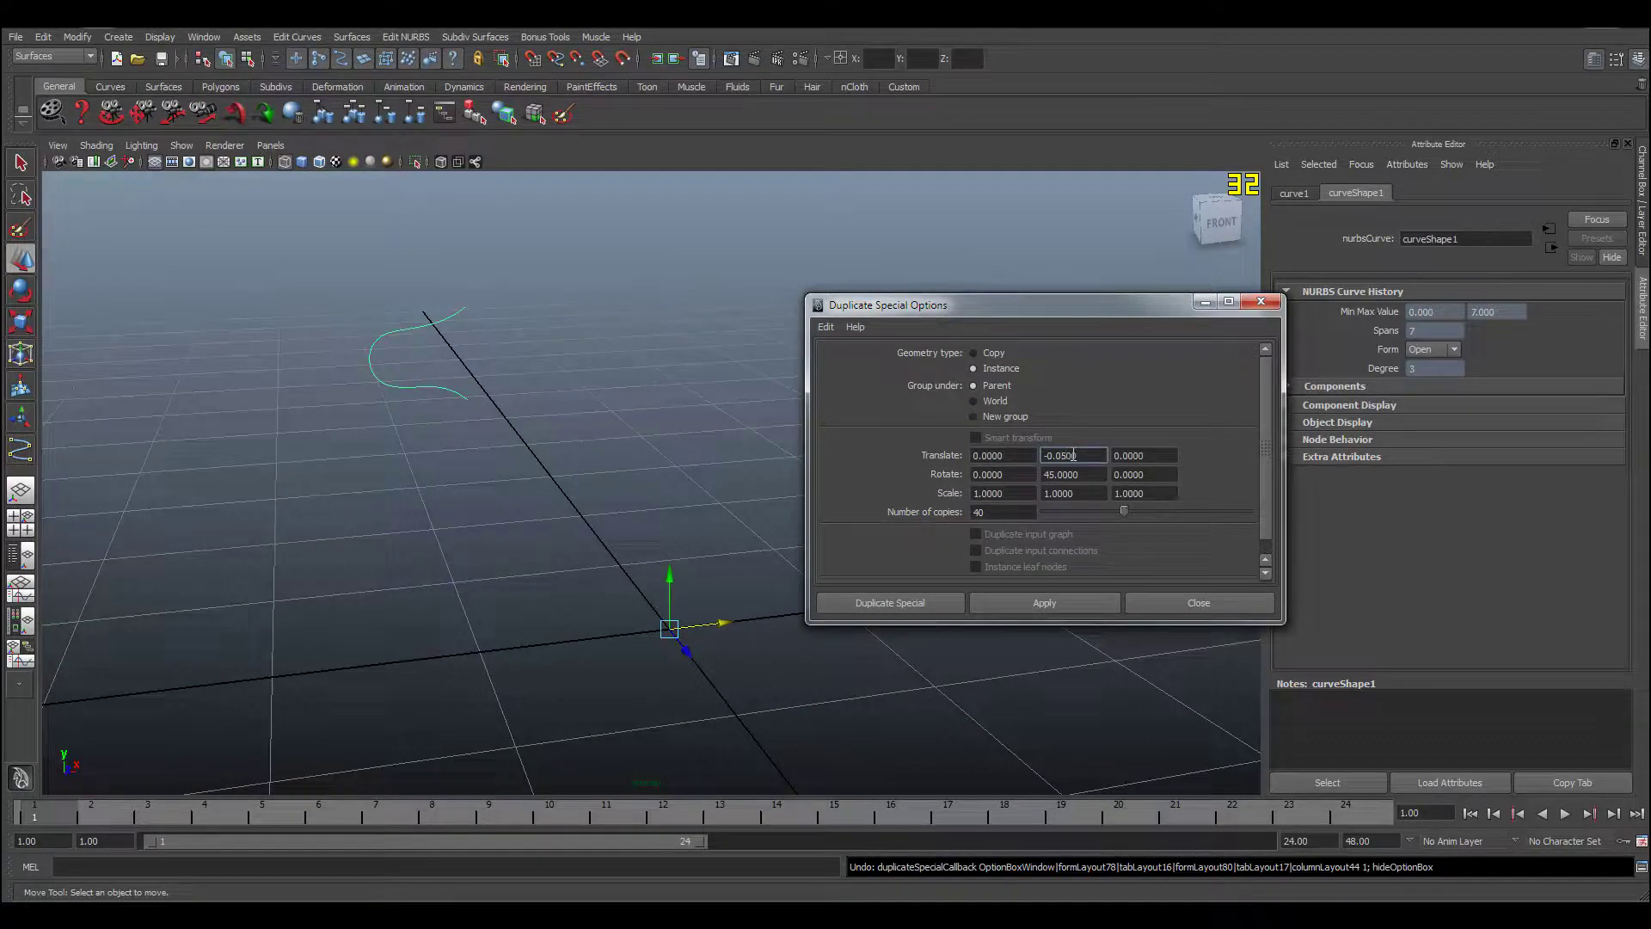
{"action": "left_click", "coordinate": [887, 603]}
{"action": "mouse_move", "coordinate": [485, 493]}
{"action": "left_mouse_down", "text": "alt"}
{"action": "mouse_move", "coordinate": [479, 462]}
{"action": "mouse_move", "coordinate": [472, 474]}
{"action": "left_mouse_up", "text": "alt"}
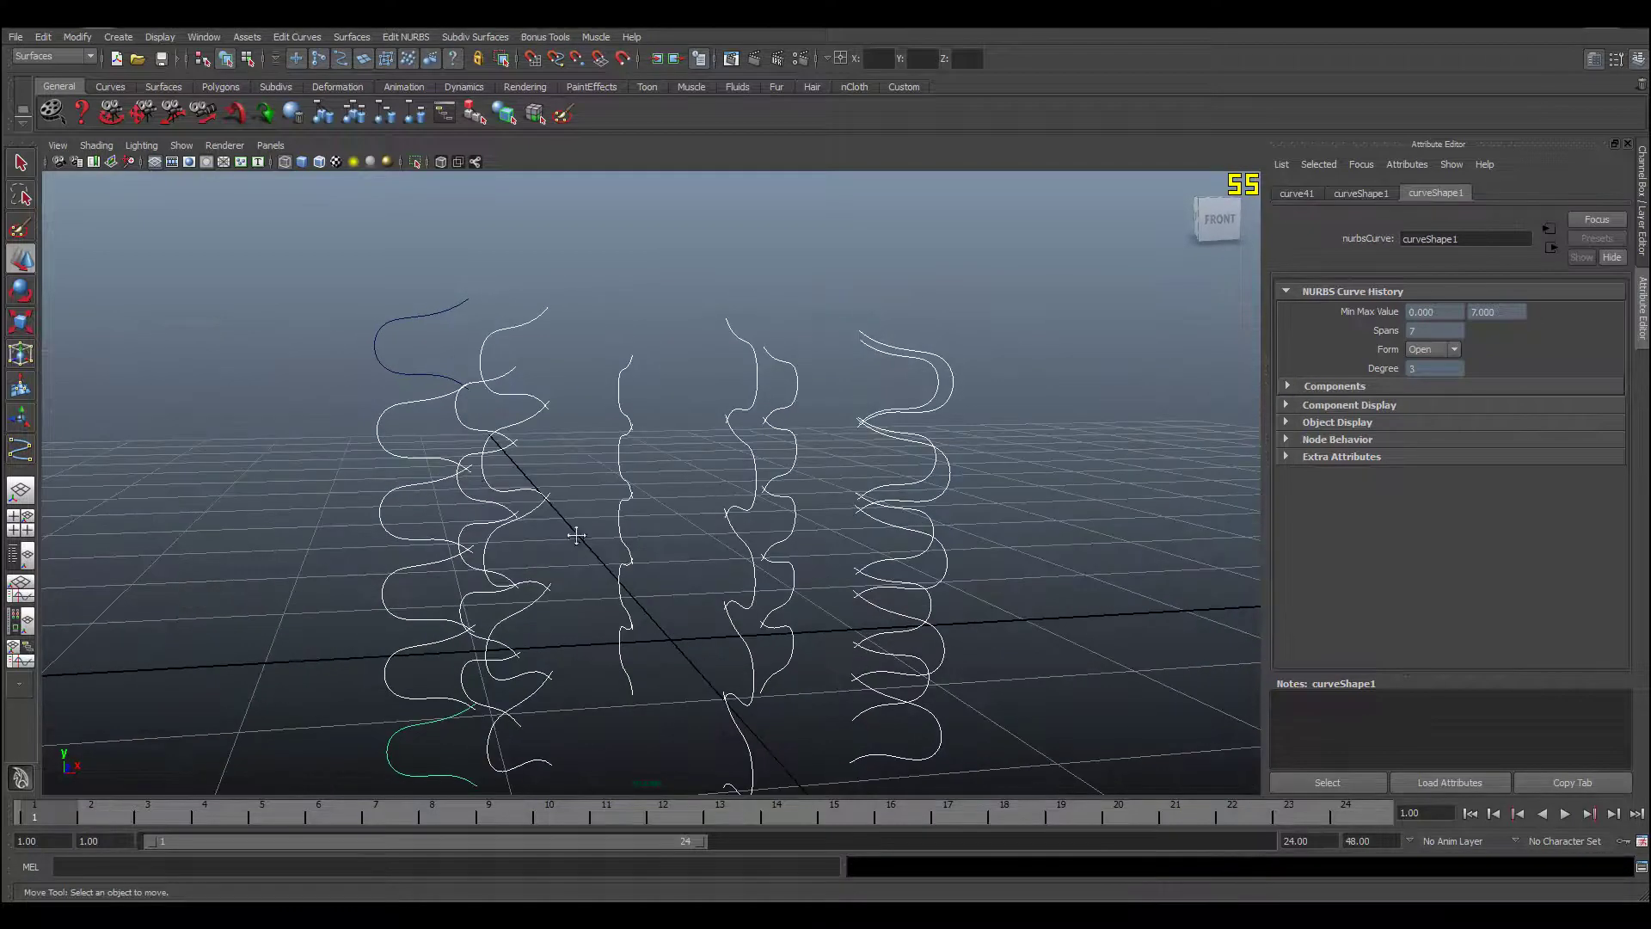
{"action": "scroll", "coordinate": [576, 535], "scroll_direction": "down", "scroll_amount": 3}
{"action": "mouse_move", "coordinate": [577, 535]}
{"action": "left_mouse_down", "text": "alt"}
{"action": "mouse_move", "coordinate": [774, 517]}
{"action": "mouse_move", "coordinate": [540, 331]}
{"action": "left_mouse_up", "text": "alt"}
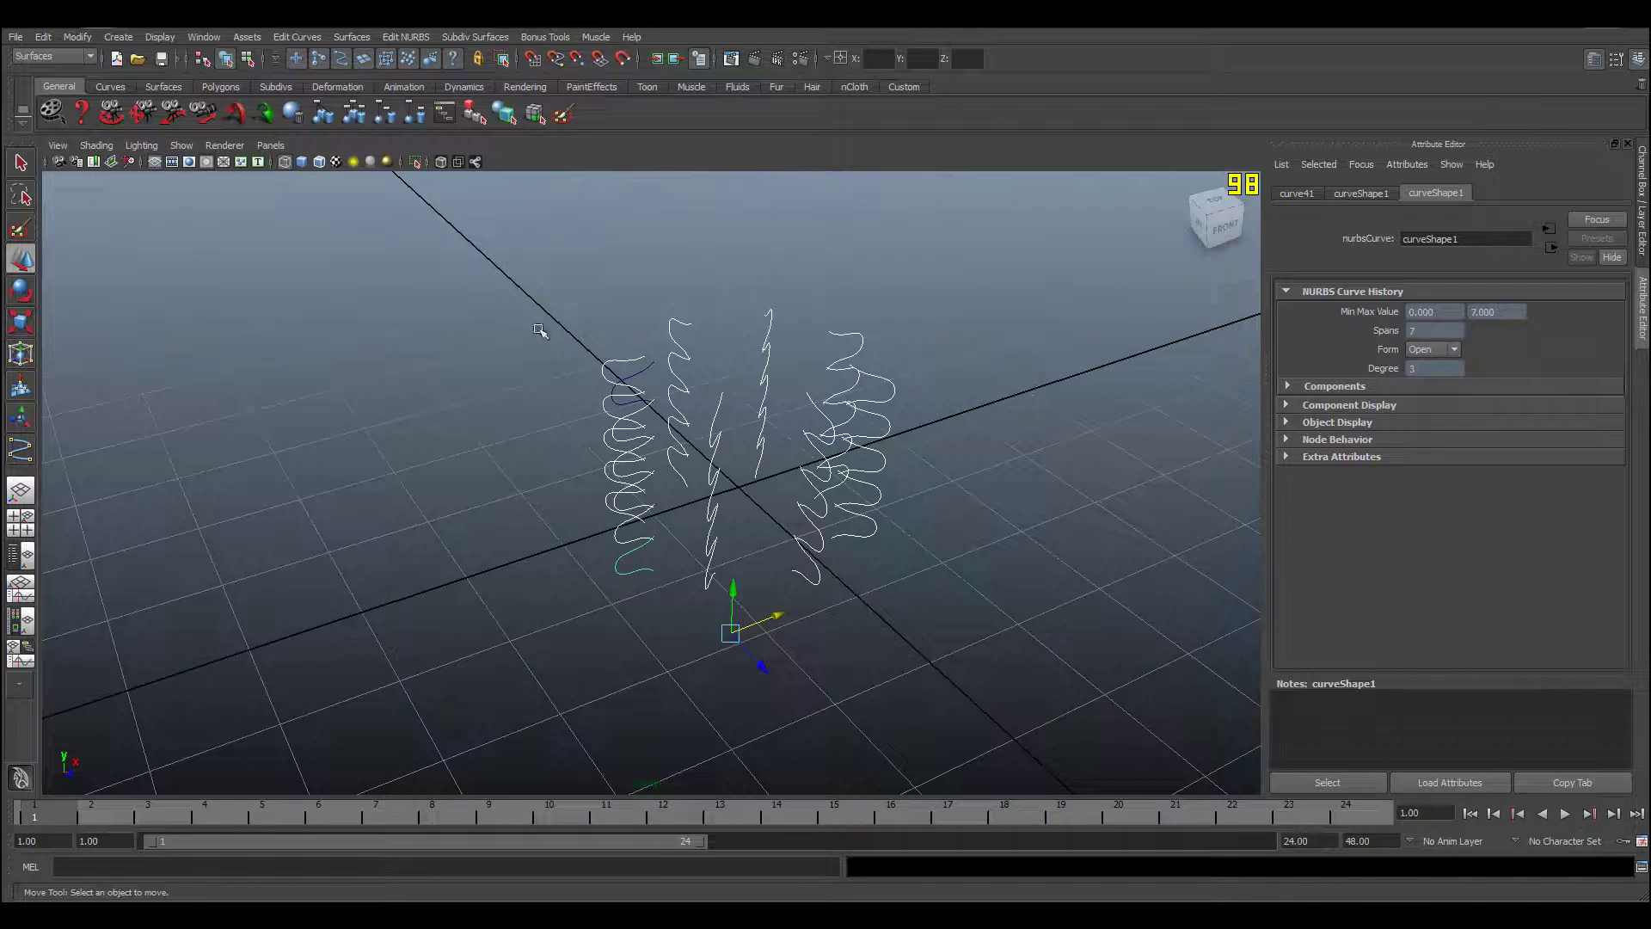
- Loft all instanced curves with default-reset Loft options into loftedSurface1
{"action": "left_click", "coordinate": [370, 38]}
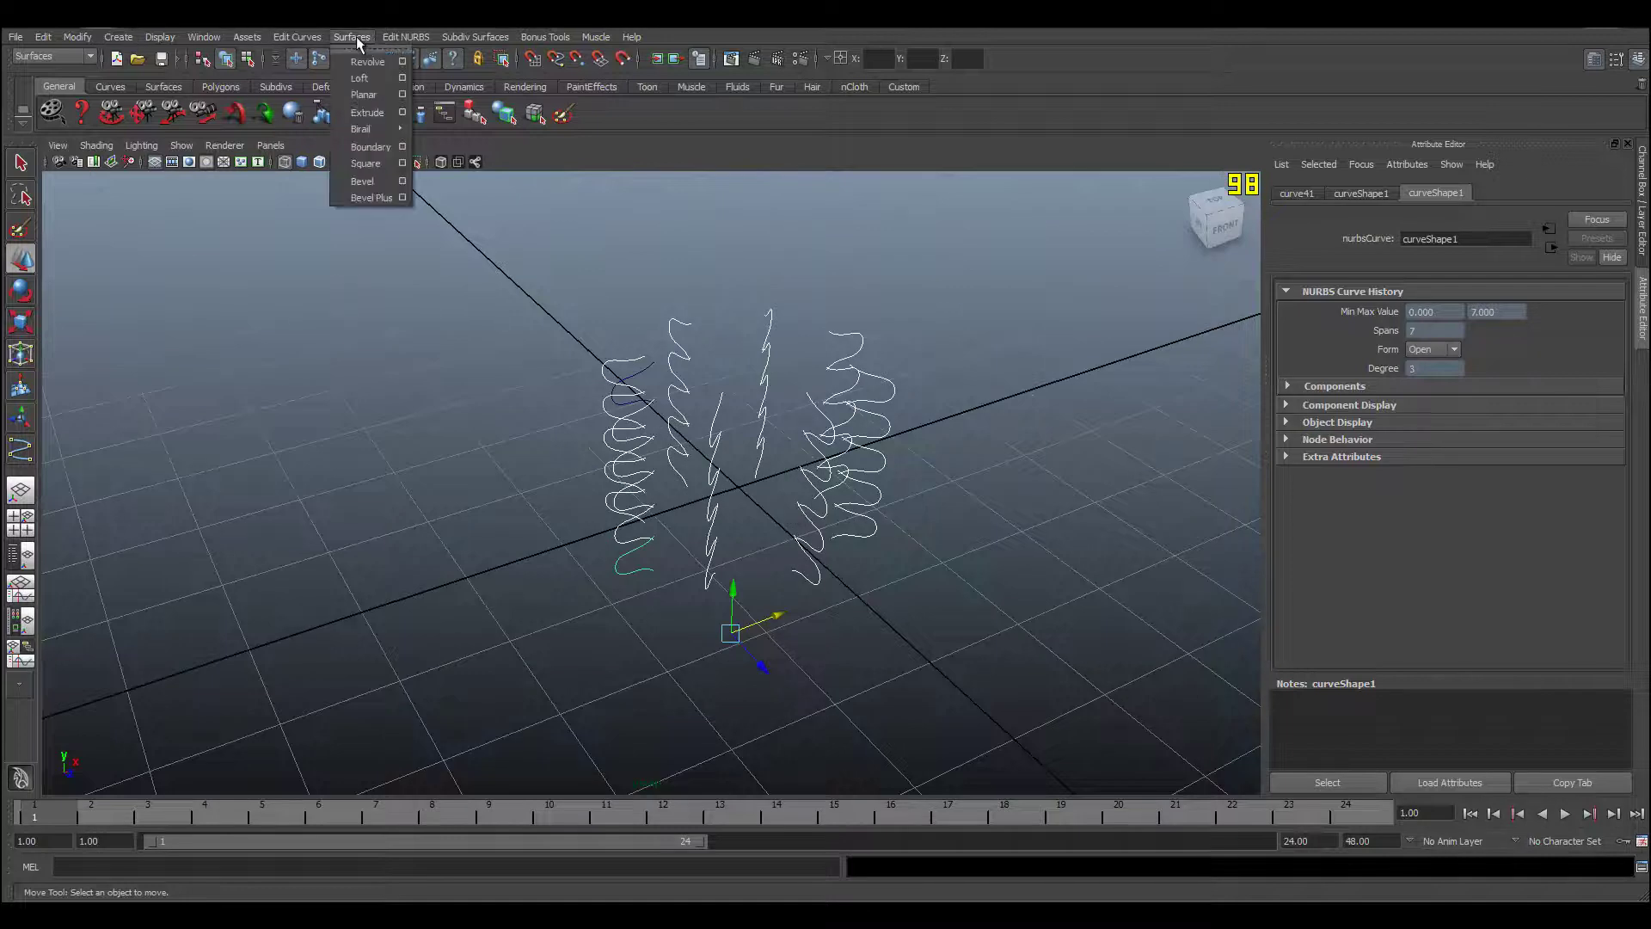
{"action": "left_click", "coordinate": [401, 84]}
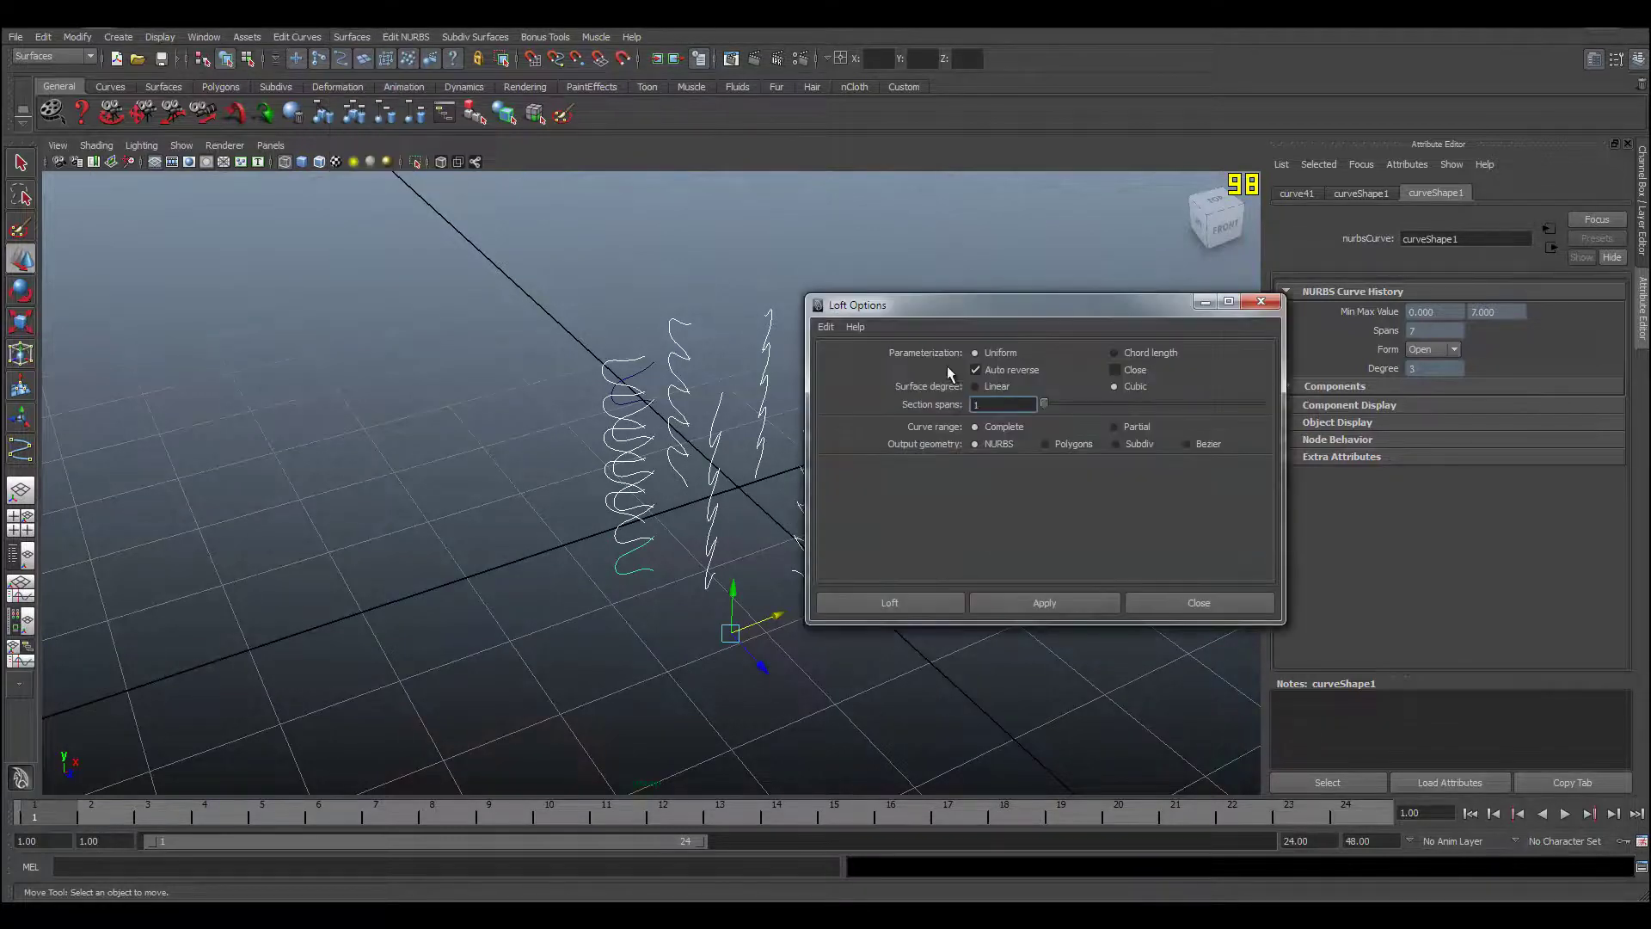
{"action": "left_click_drag", "start_coordinate": [988, 317], "coordinate": [1082, 421]}
{"action": "left_click", "coordinate": [921, 430]}
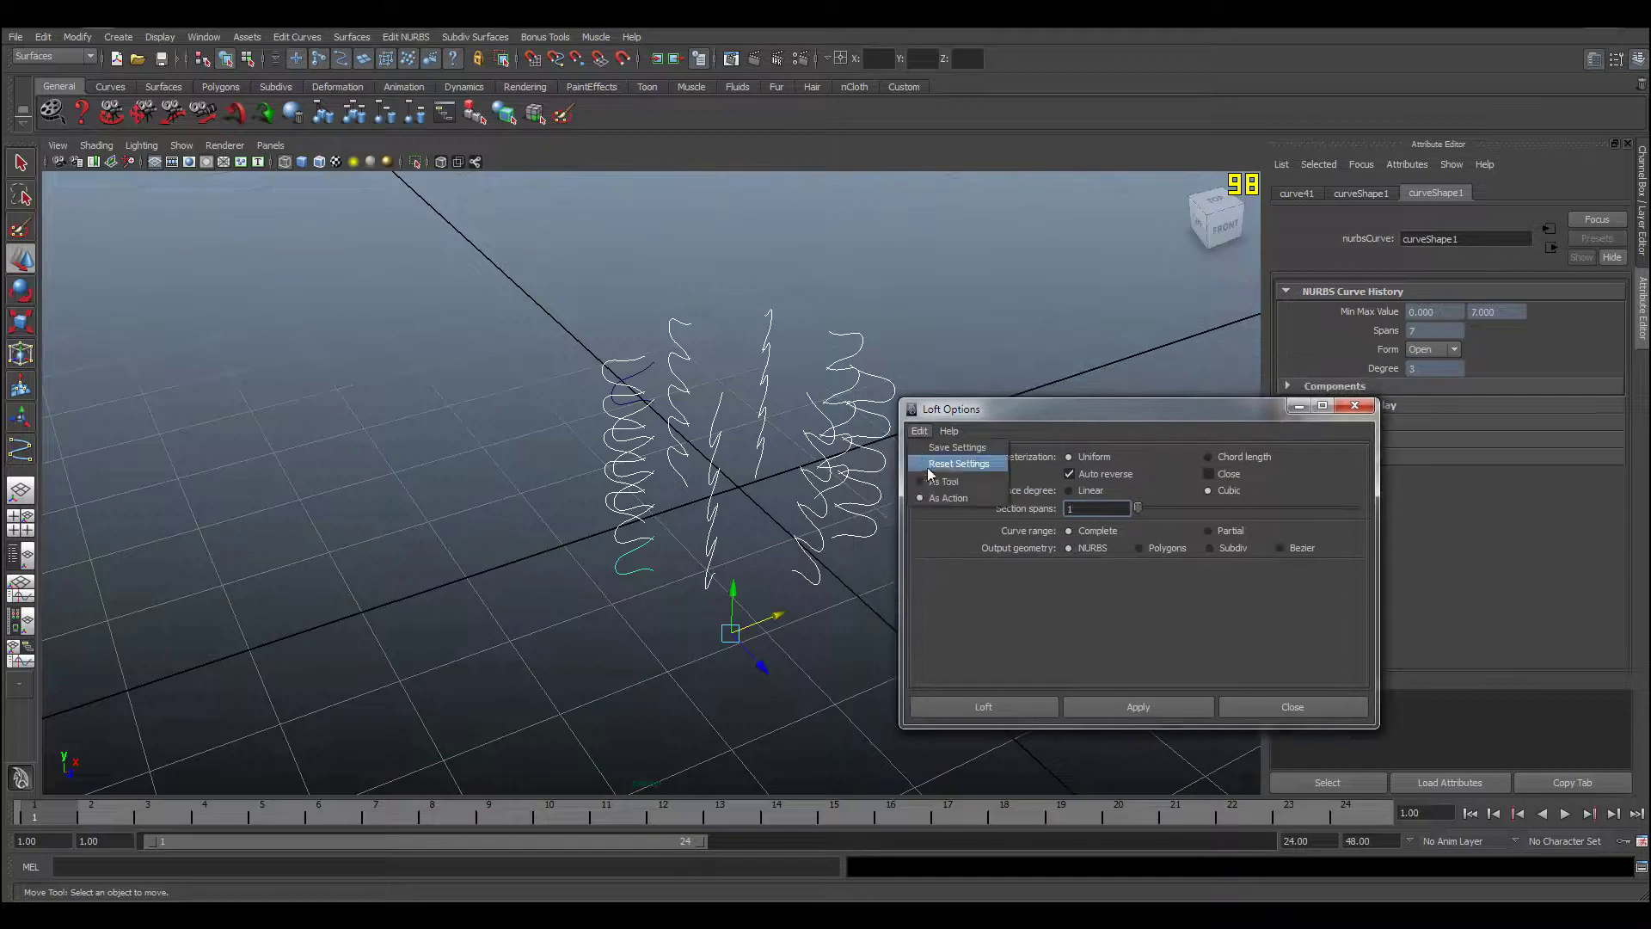
{"action": "left_click", "coordinate": [948, 466]}
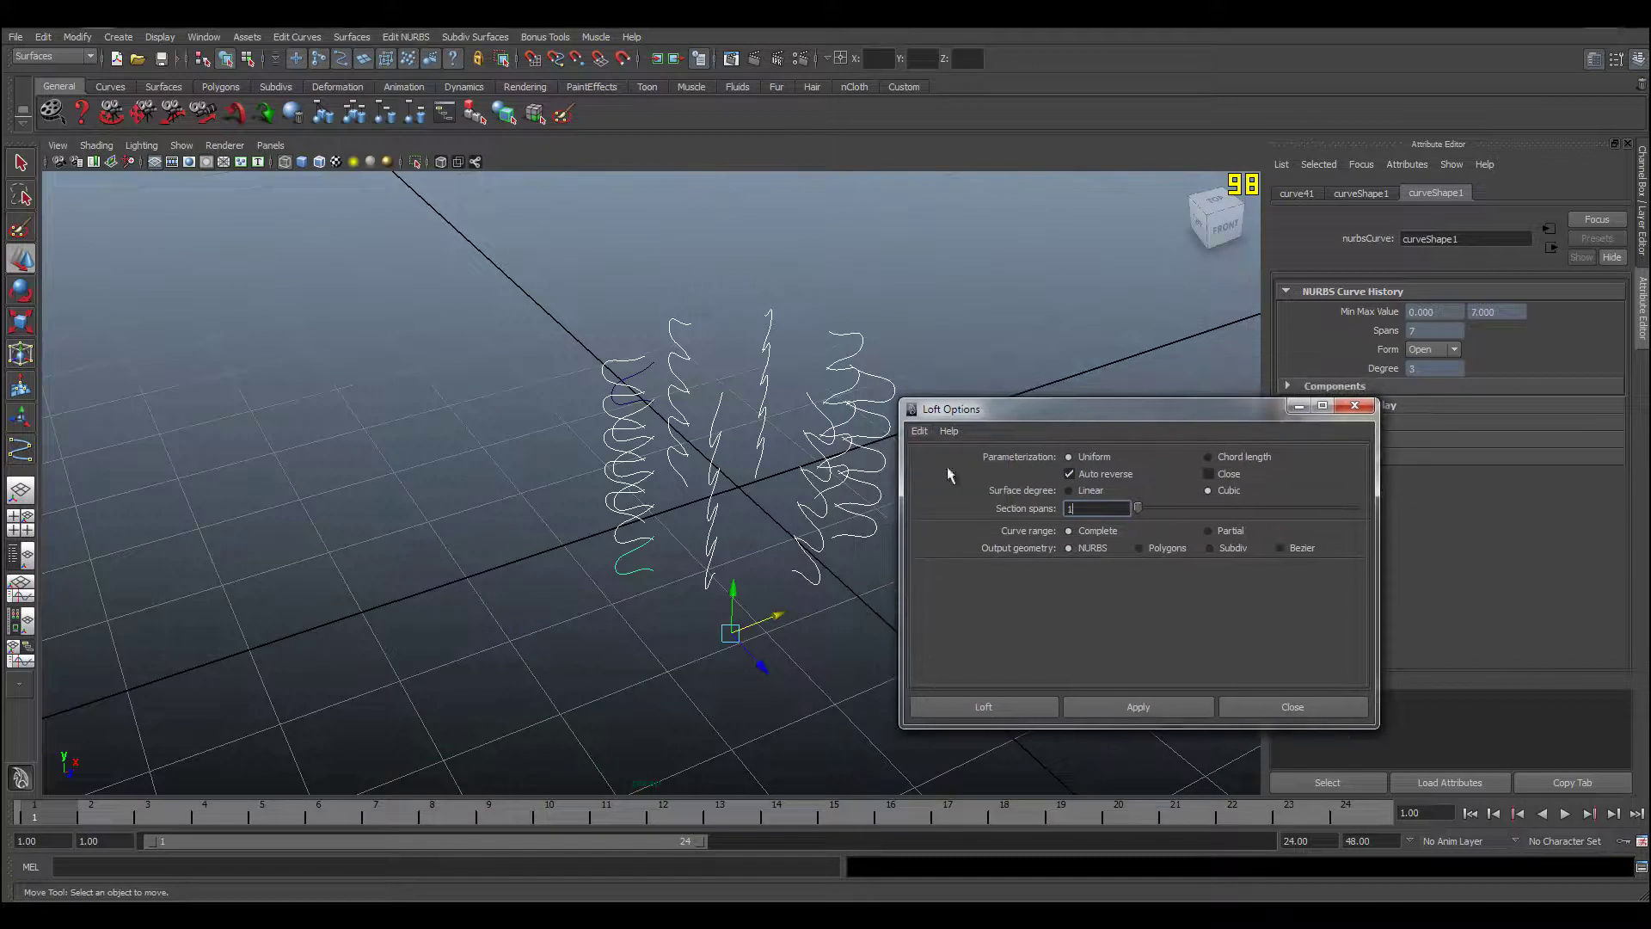
{"action": "left_click", "coordinate": [992, 705]}
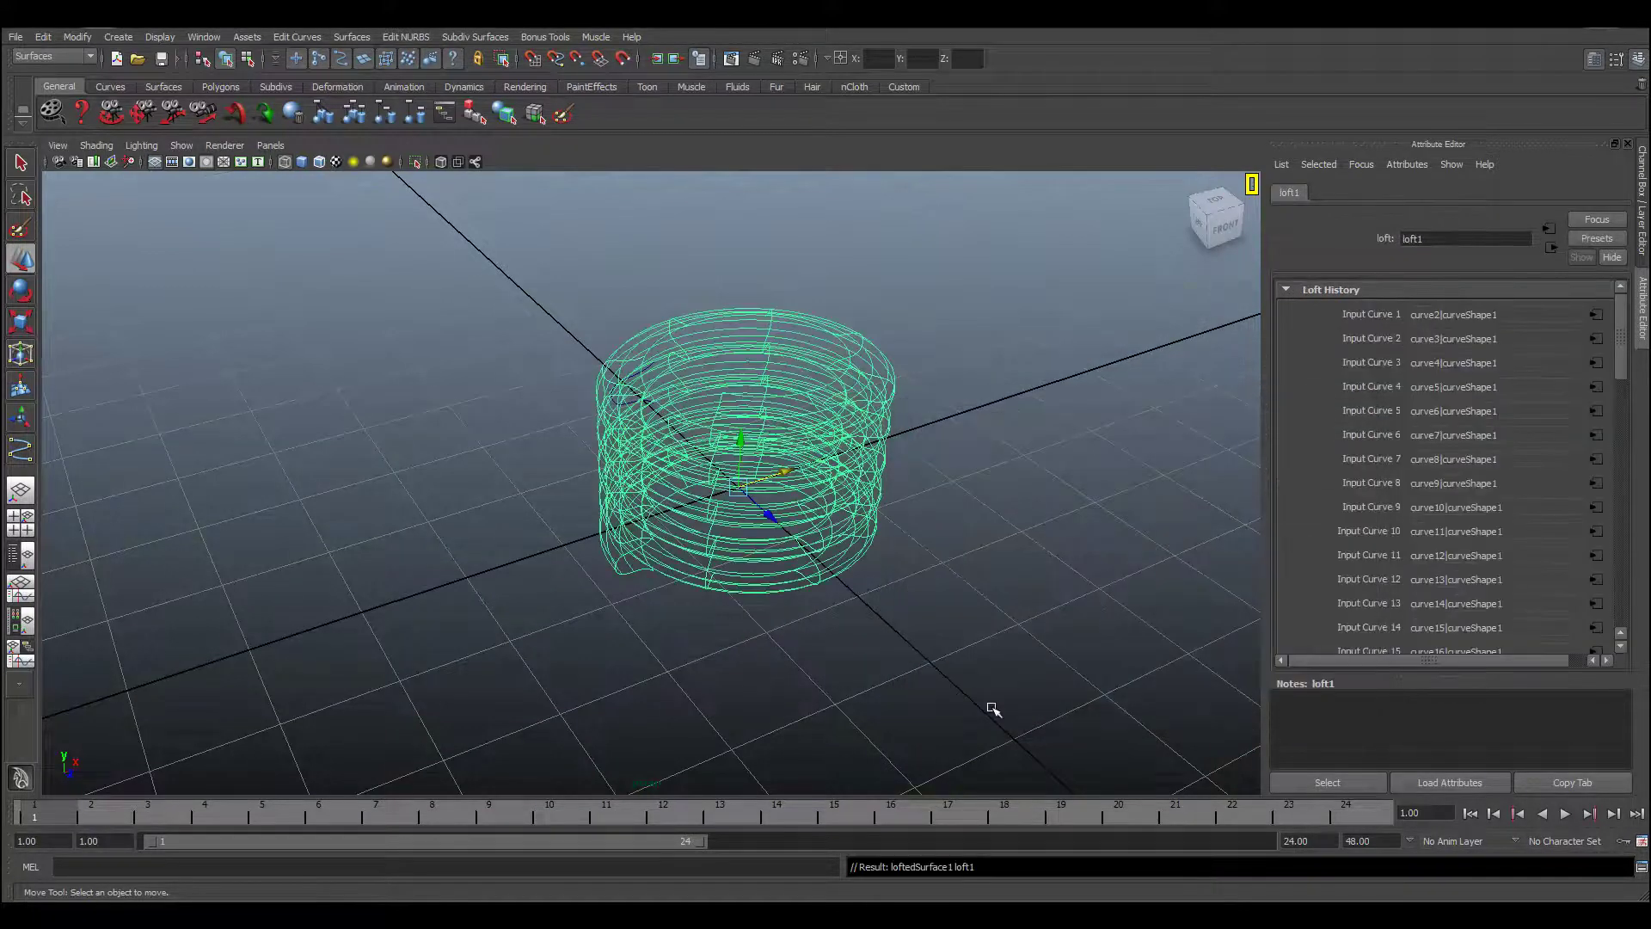
- Smooth-shade loftedSurface1 with the 5 key, deselect it, and orbit and zoom around the coil
{"action": "key", "text": "5"}
{"action": "mouse_move", "coordinate": [637, 526]}
{"action": "left_mouse_down", "text": "alt"}
{"action": "mouse_move", "coordinate": [611, 481]}
{"action": "mouse_move", "coordinate": [454, 464]}
{"action": "left_mouse_up", "text": "alt"}
{"action": "scroll", "coordinate": [453, 464], "scroll_direction": "up", "scroll_amount": 3}
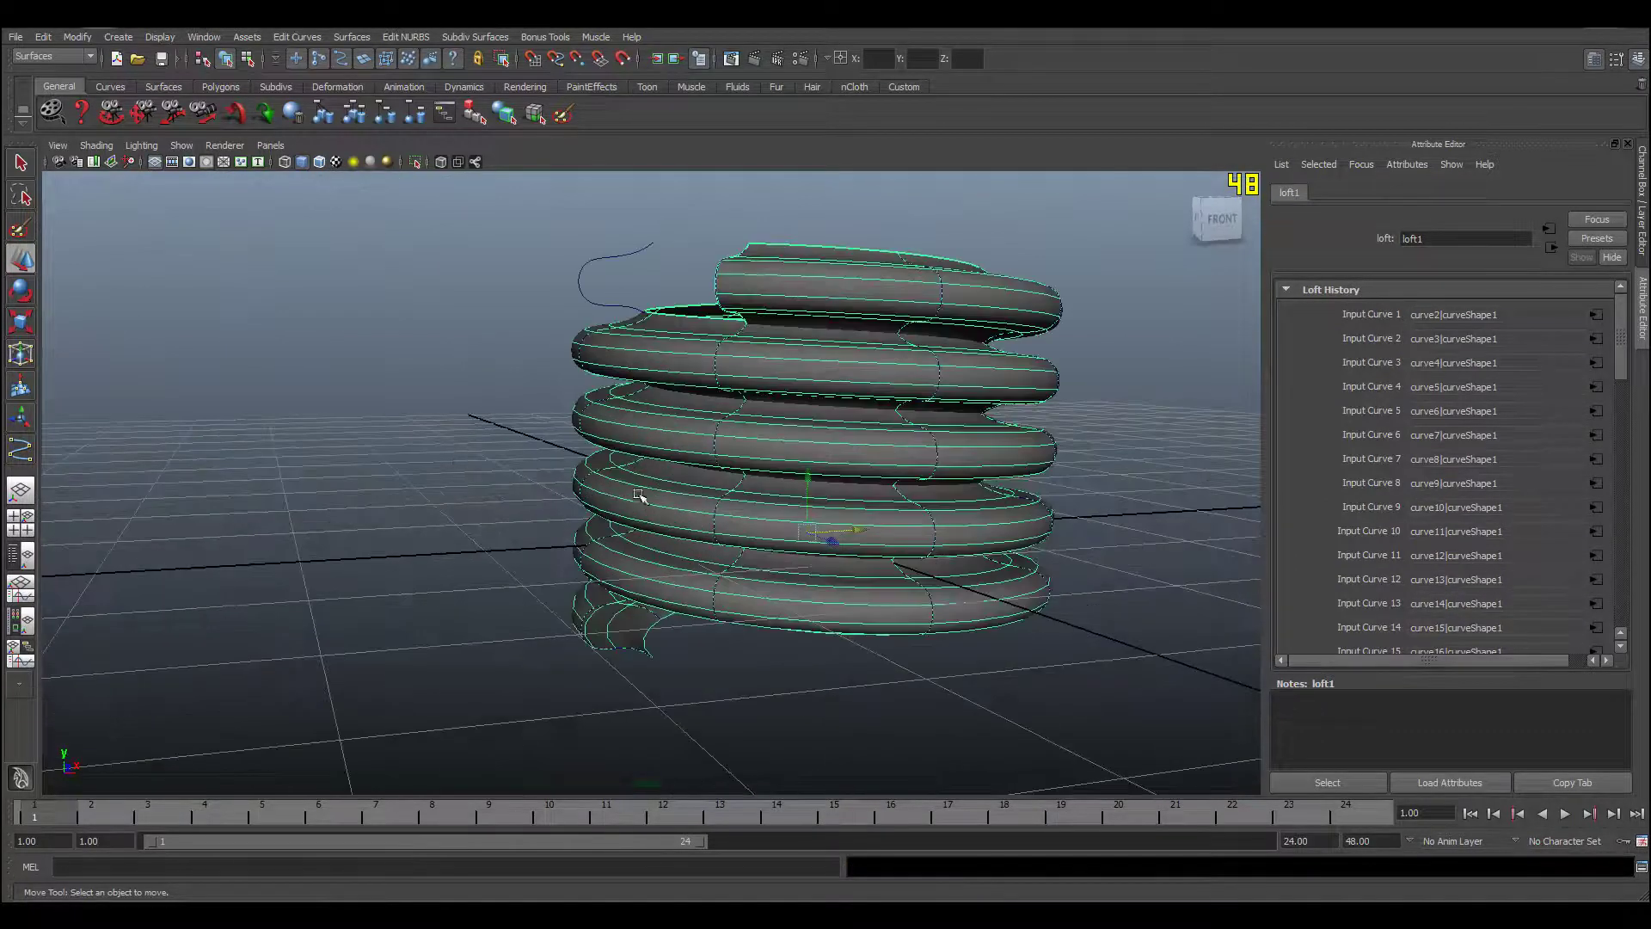
{"action": "left_click", "coordinate": [453, 464]}
{"action": "mouse_move", "coordinate": [555, 535]}
{"action": "left_mouse_down", "text": "alt"}
{"action": "mouse_move", "coordinate": [590, 571]}
{"action": "mouse_move", "coordinate": [627, 571]}
{"action": "mouse_move", "coordinate": [675, 534]}
{"action": "mouse_move", "coordinate": [678, 575]}
{"action": "left_mouse_up", "text": "alt"}
{"action": "scroll", "coordinate": [679, 575], "scroll_direction": "down", "scroll_amount": 3}
{"action": "scroll", "coordinate": [774, 545], "scroll_direction": "down", "scroll_amount": 2}
{"action": "mouse_move", "coordinate": [774, 545]}
{"action": "left_mouse_down", "text": "alt"}
{"action": "mouse_move", "coordinate": [583, 534]}
{"action": "mouse_move", "coordinate": [785, 542]}
{"action": "left_mouse_up", "text": "alt"}
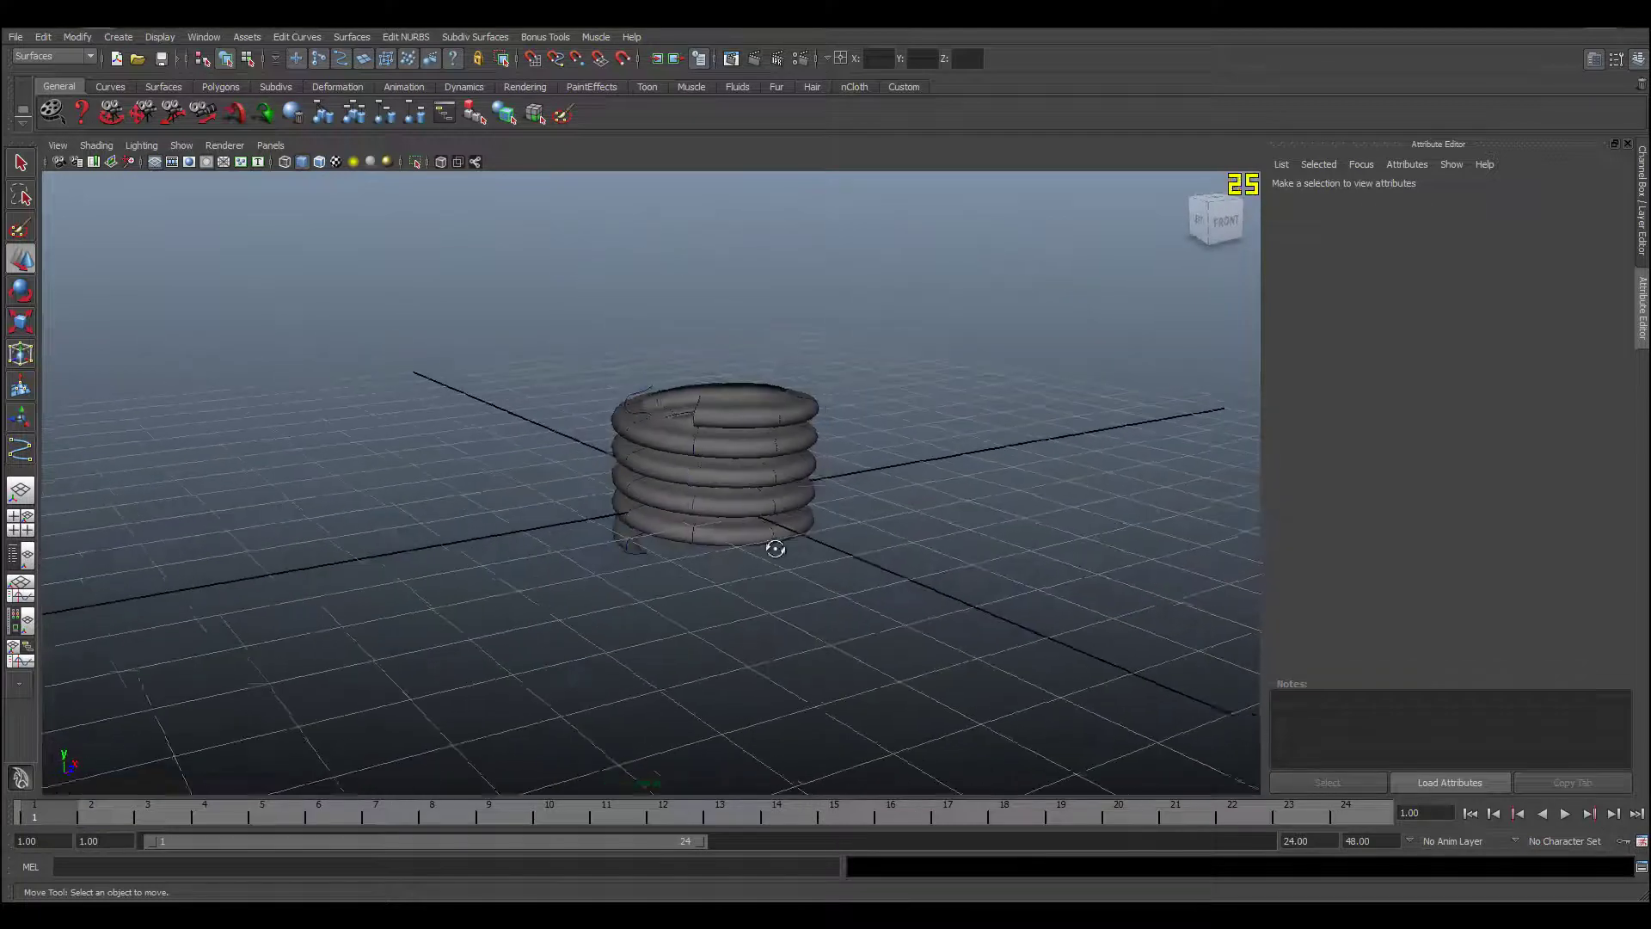
{"action": "scroll", "coordinate": [783, 533], "scroll_direction": "up", "scroll_amount": 2}
{"action": "scroll", "coordinate": [781, 527], "scroll_direction": "up", "scroll_amount": 2}
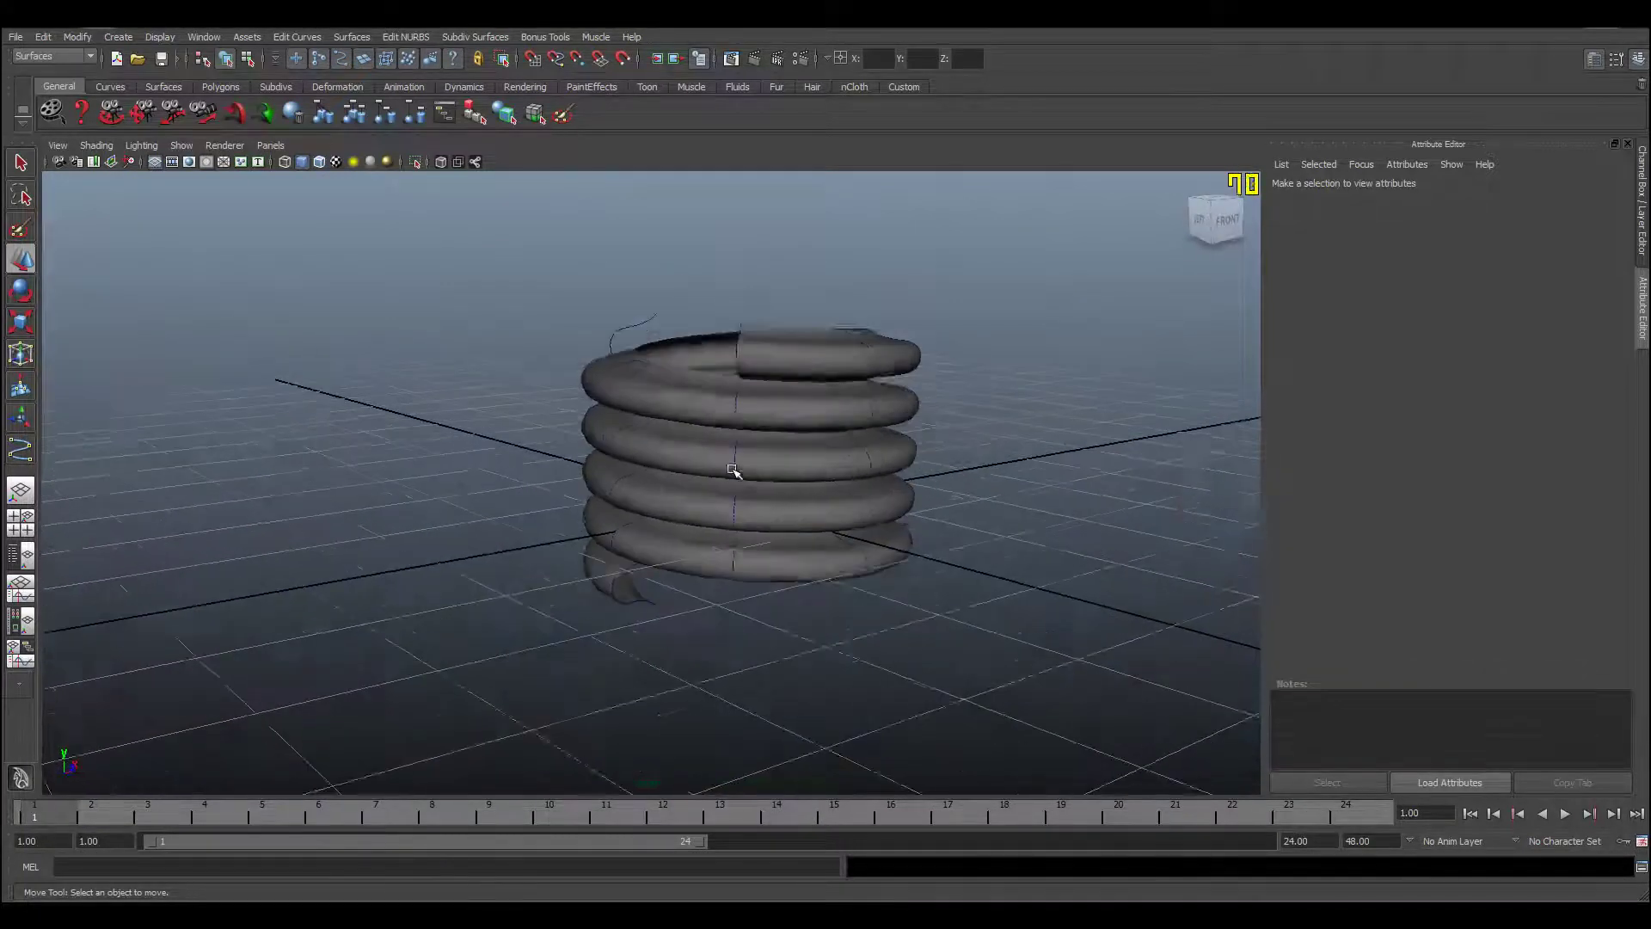
{"action": "scroll", "coordinate": [734, 468], "scroll_direction": "up", "scroll_amount": 3}
- Switch curve1 to control-vertex mode and raise a top CV to reshape the coil's top
{"action": "left_click", "coordinate": [607, 295]}
{"action": "right_click", "coordinate": [627, 296]}
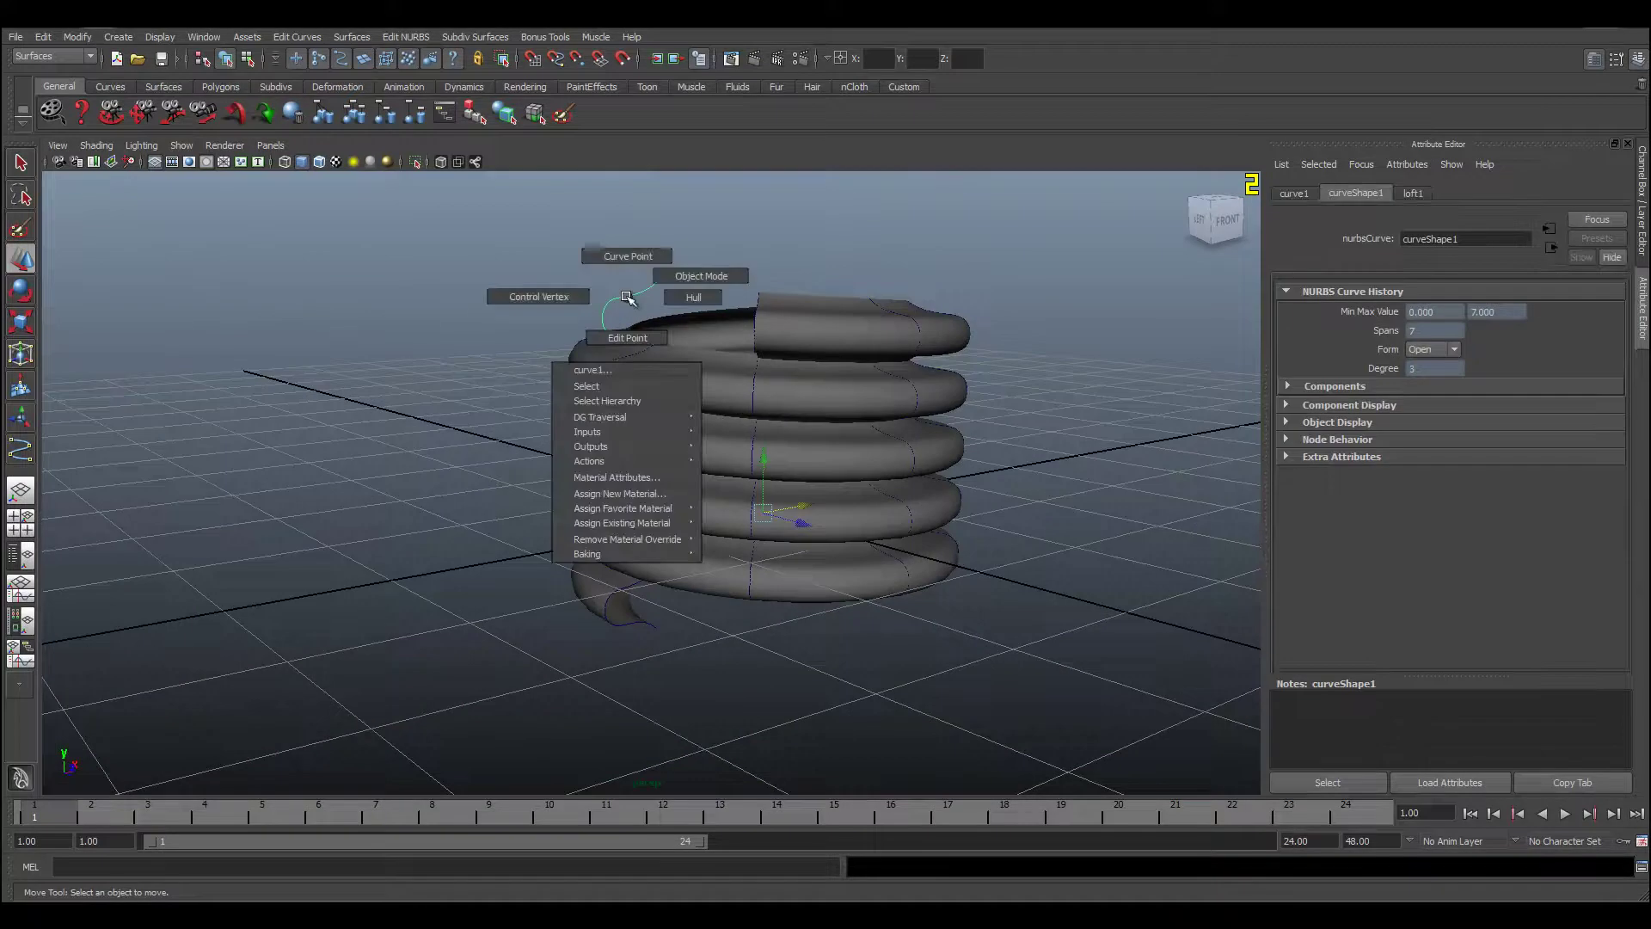
{"action": "left_click", "coordinate": [564, 296]}
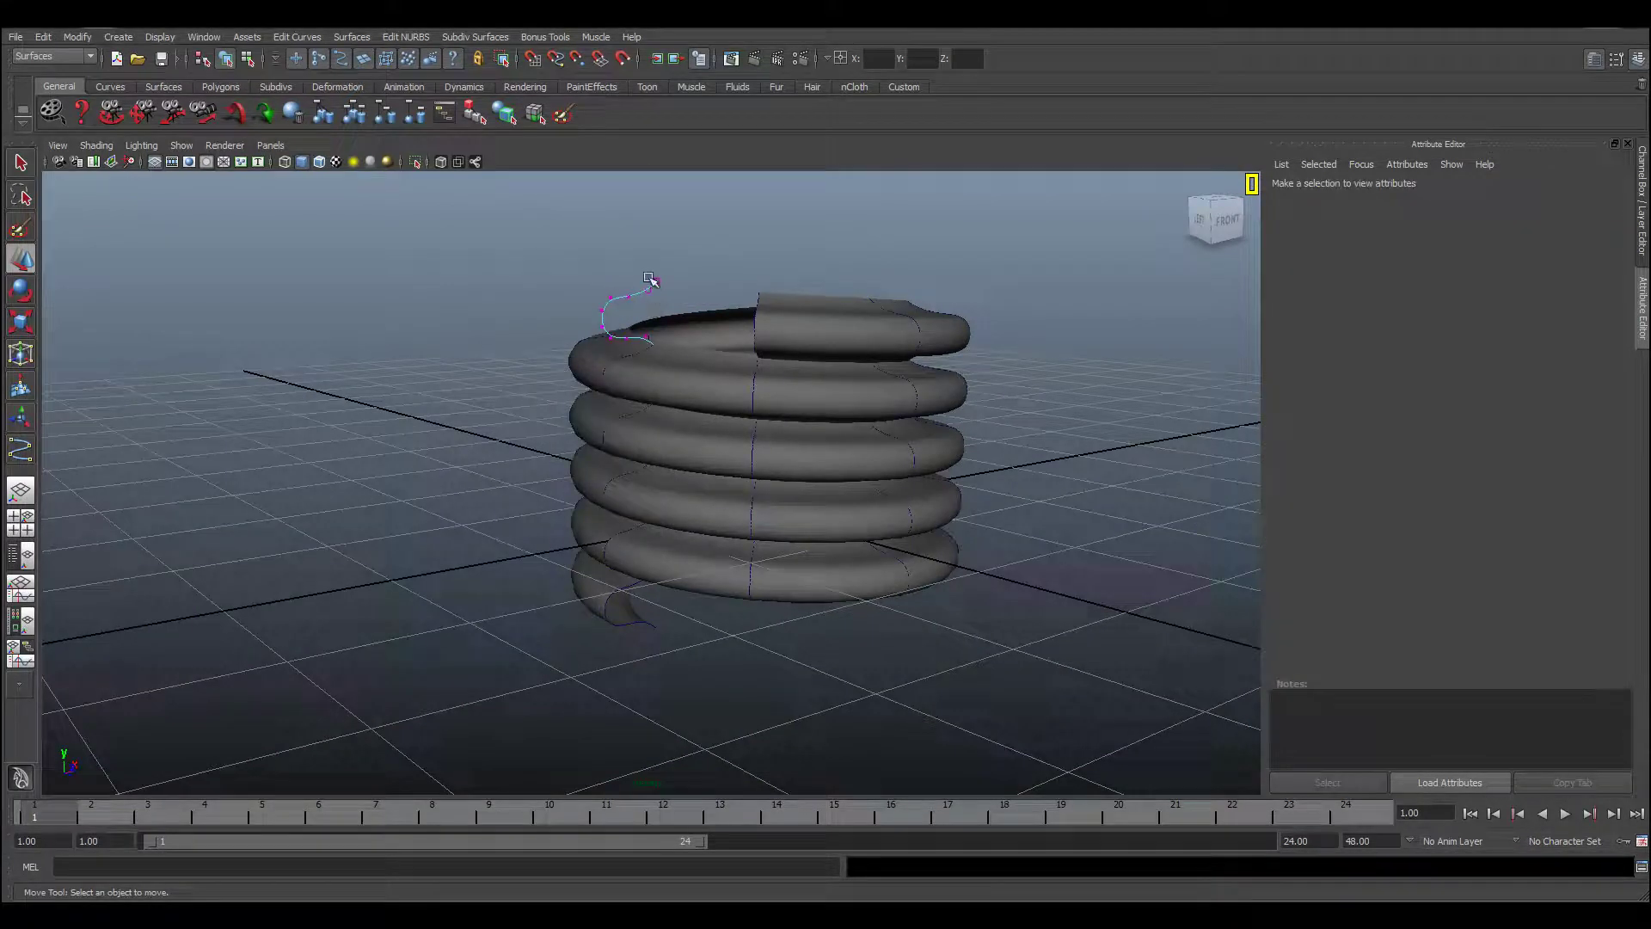
{"action": "left_click", "coordinate": [650, 280]}
{"action": "left_click_drag", "start_coordinate": [654, 279], "coordinate": [658, 223]}
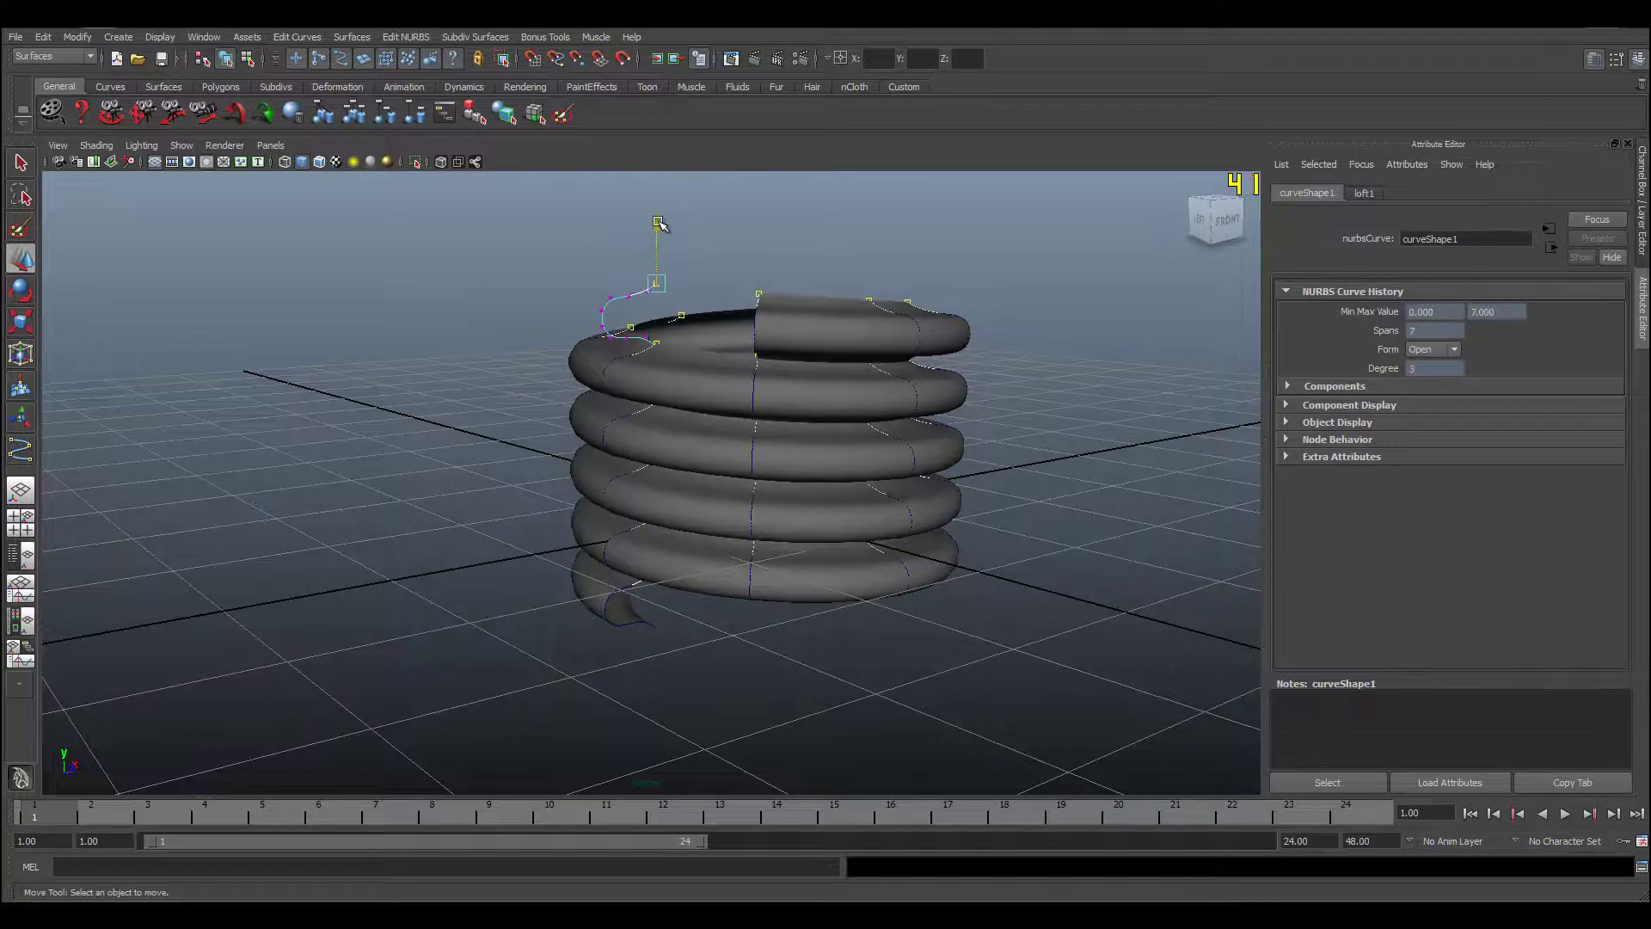
{"action": "mouse_move", "coordinate": [658, 223]}
{"action": "right_mouse_down", "text": "alt"}
{"action": "mouse_move", "coordinate": [630, 369]}
{"action": "mouse_move", "coordinate": [609, 306]}
{"action": "right_mouse_up", "text": "alt"}
{"action": "mouse_move", "coordinate": [621, 261]}
{"action": "left_mouse_down"}
{"action": "mouse_move", "coordinate": [619, 283]}
{"action": "mouse_move", "coordinate": [619, 250]}
{"action": "mouse_move", "coordinate": [634, 280]}
{"action": "left_mouse_up"}
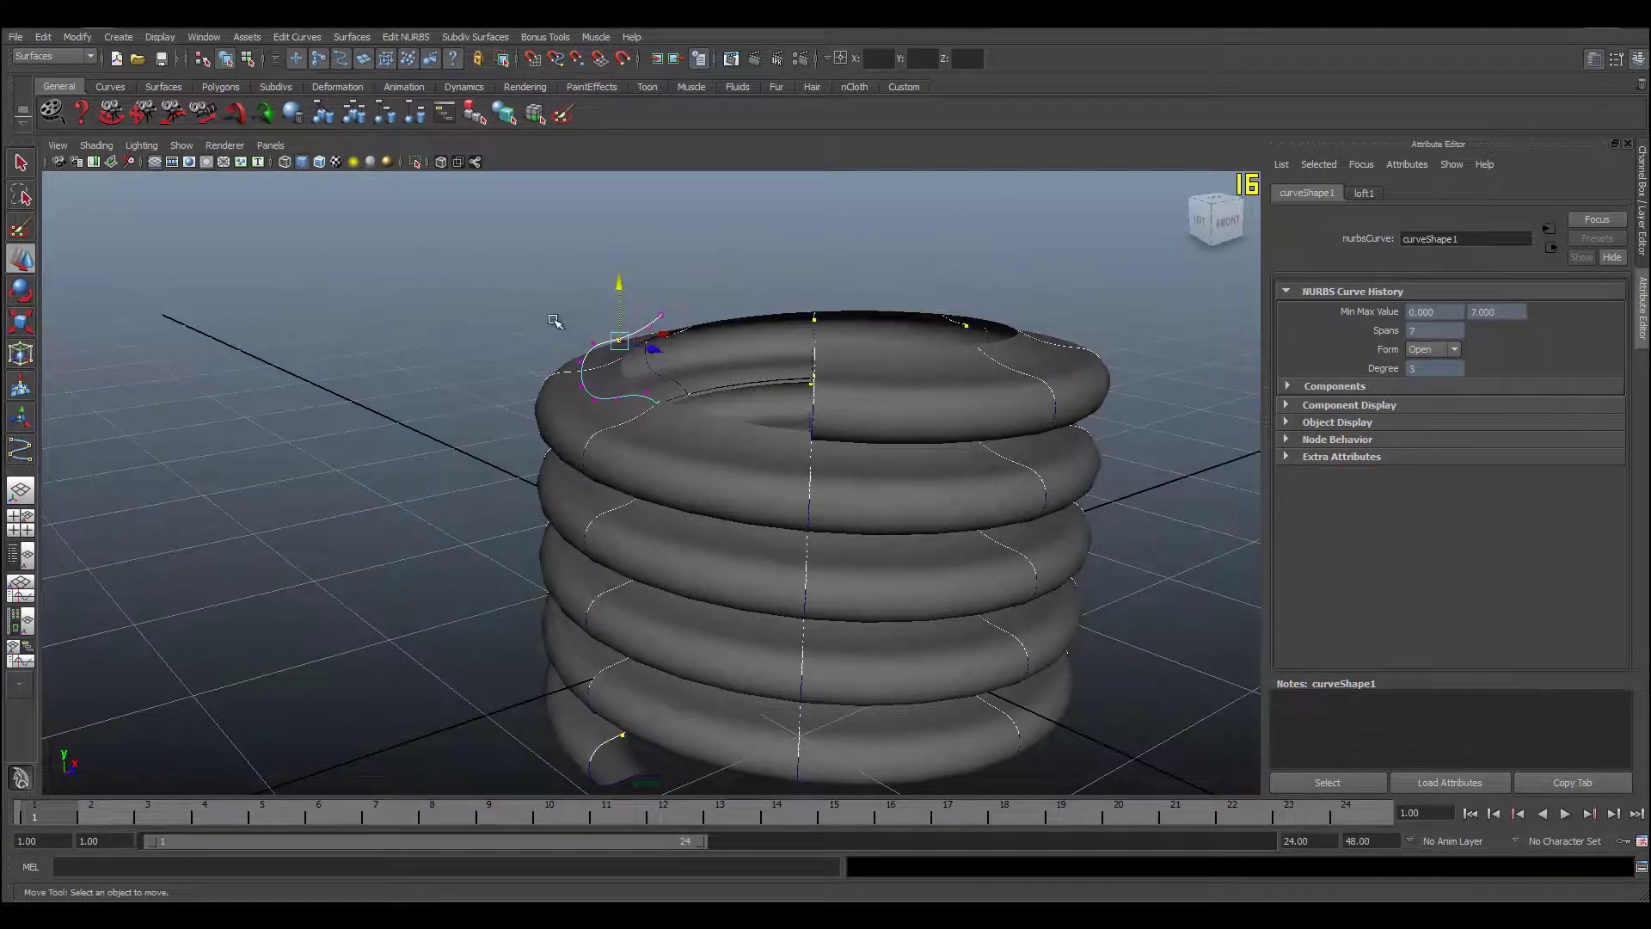
- Lower another CV along Y to widen the rings, then deselect and orbit to review
{"action": "mouse_move", "coordinate": [605, 419]}
{"action": "left_mouse_down"}
{"action": "mouse_move", "coordinate": [593, 404]}
{"action": "mouse_move", "coordinate": [606, 416]}
{"action": "mouse_move", "coordinate": [649, 372]}
{"action": "left_mouse_up"}
{"action": "left_click", "coordinate": [485, 318]}
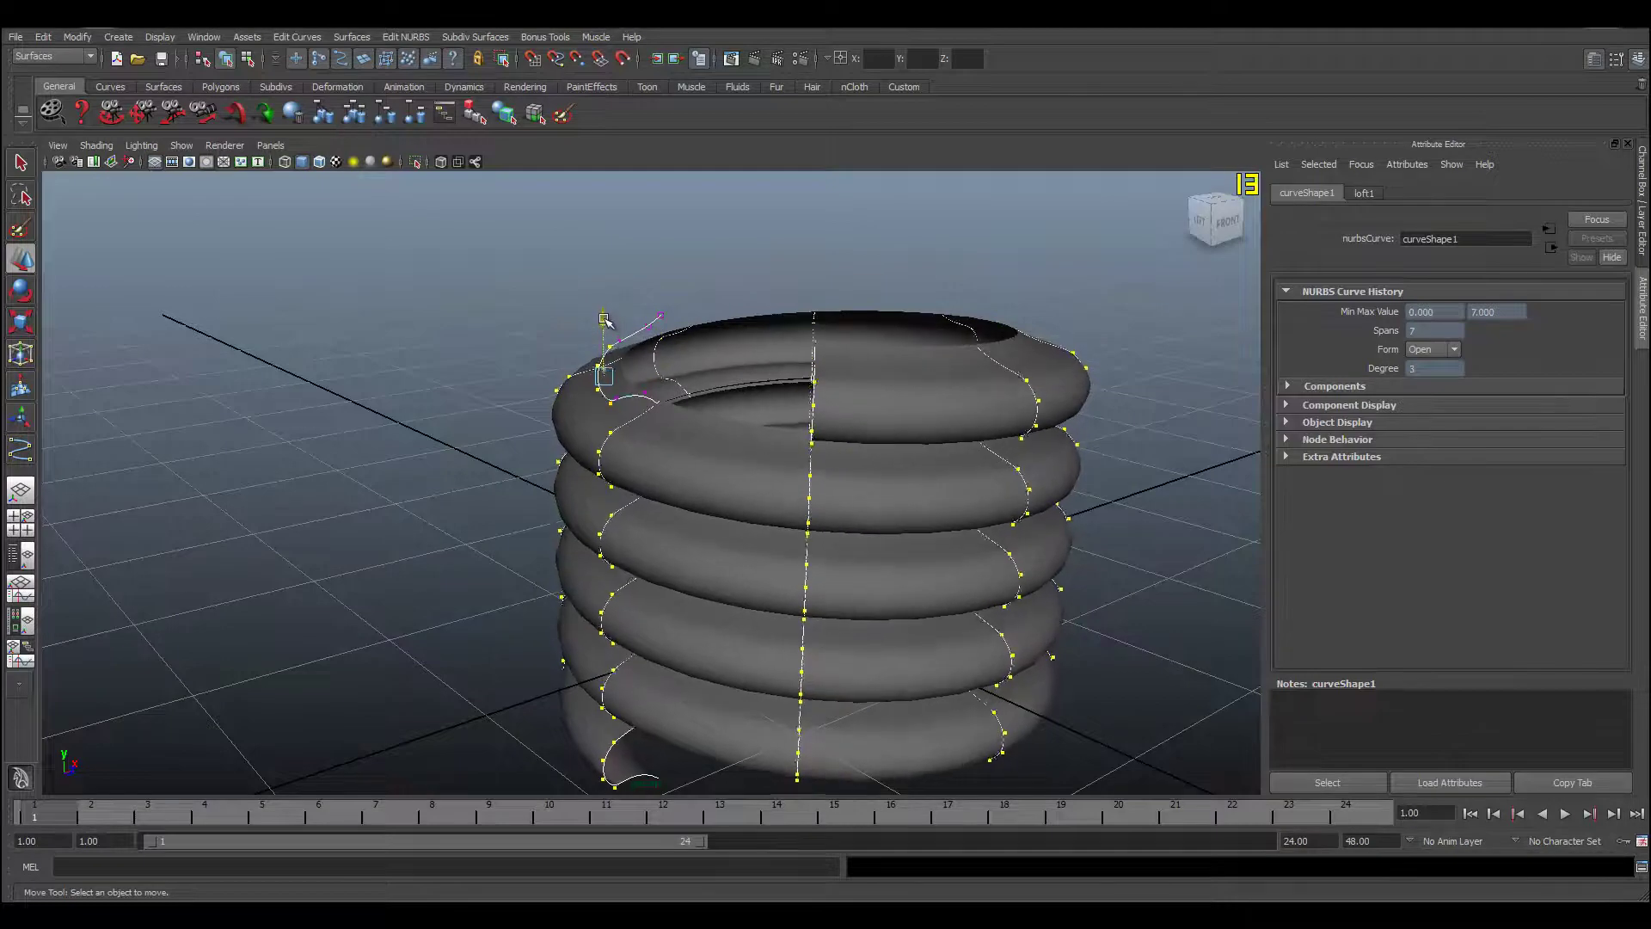
{"action": "left_click", "coordinate": [561, 322]}
{"action": "left_click", "coordinate": [631, 351]}
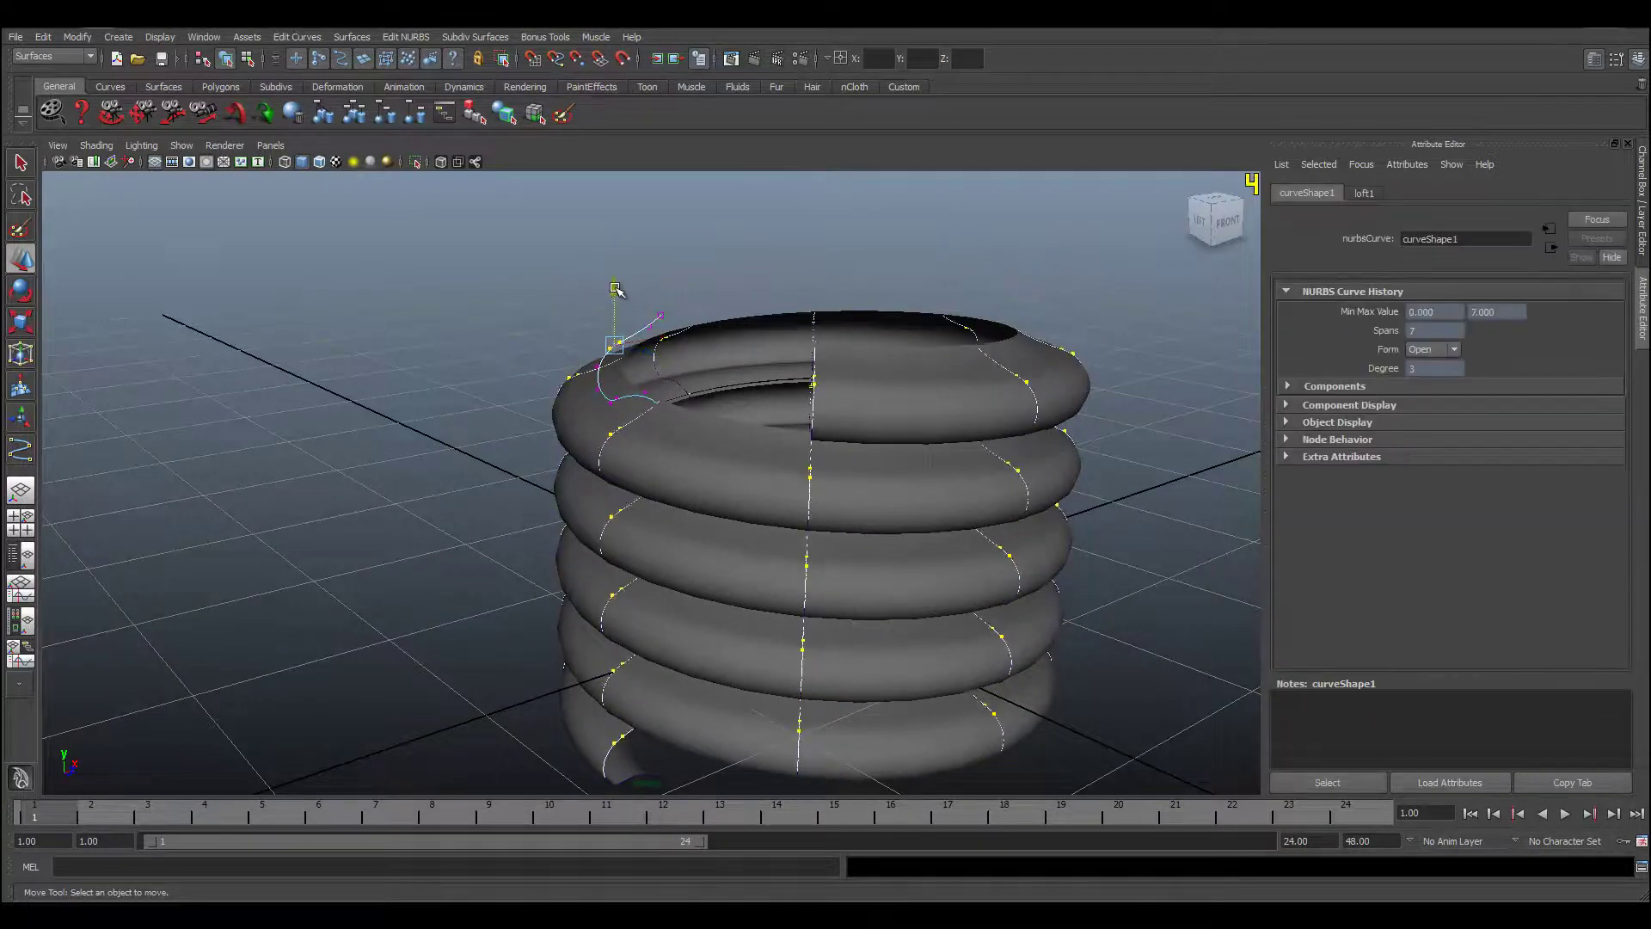
{"action": "left_click", "coordinate": [616, 295]}
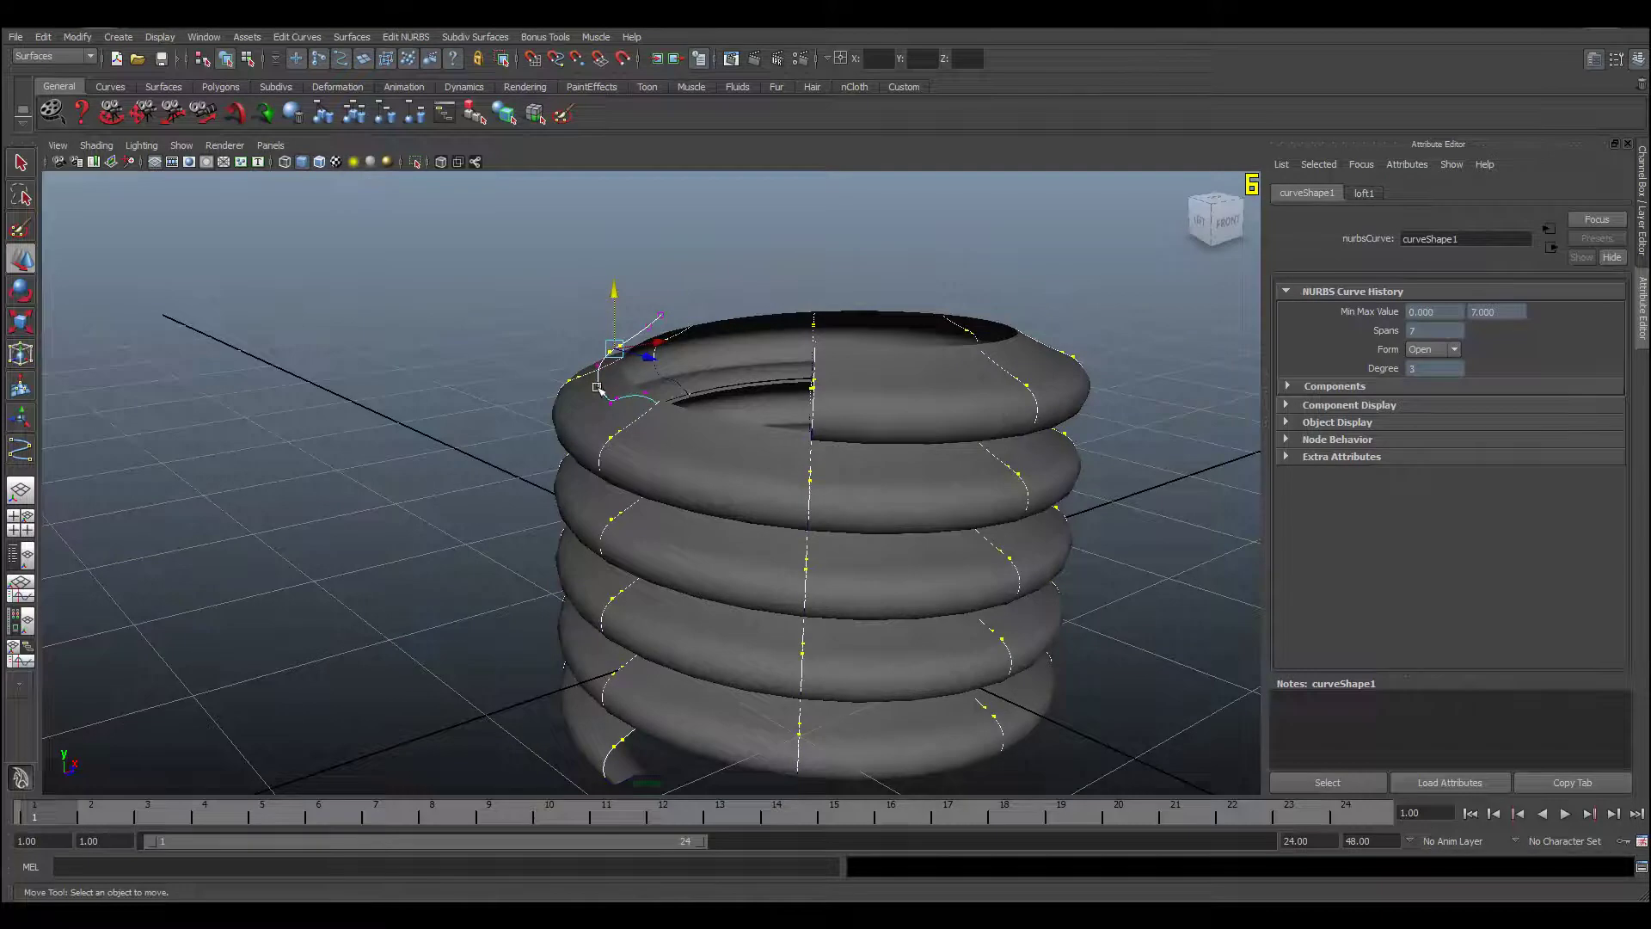
{"action": "mouse_move", "coordinate": [626, 410]}
{"action": "left_mouse_down"}
{"action": "mouse_move", "coordinate": [605, 331]}
{"action": "mouse_move", "coordinate": [674, 456]}
{"action": "left_mouse_up"}
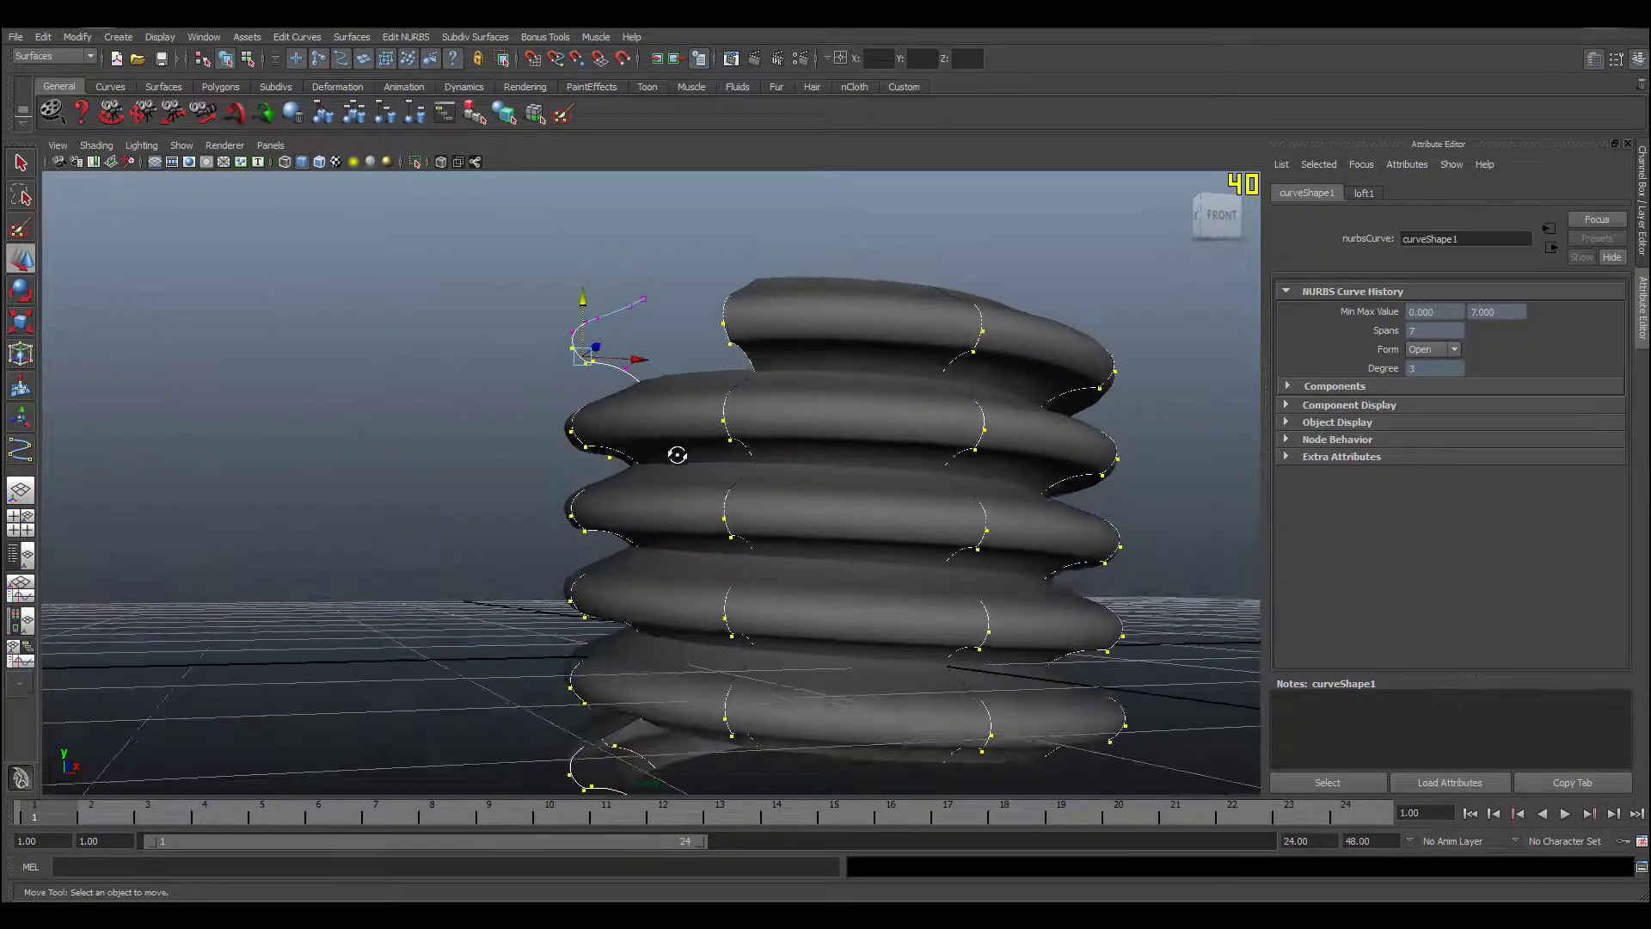
{"action": "left_click", "coordinate": [501, 456]}
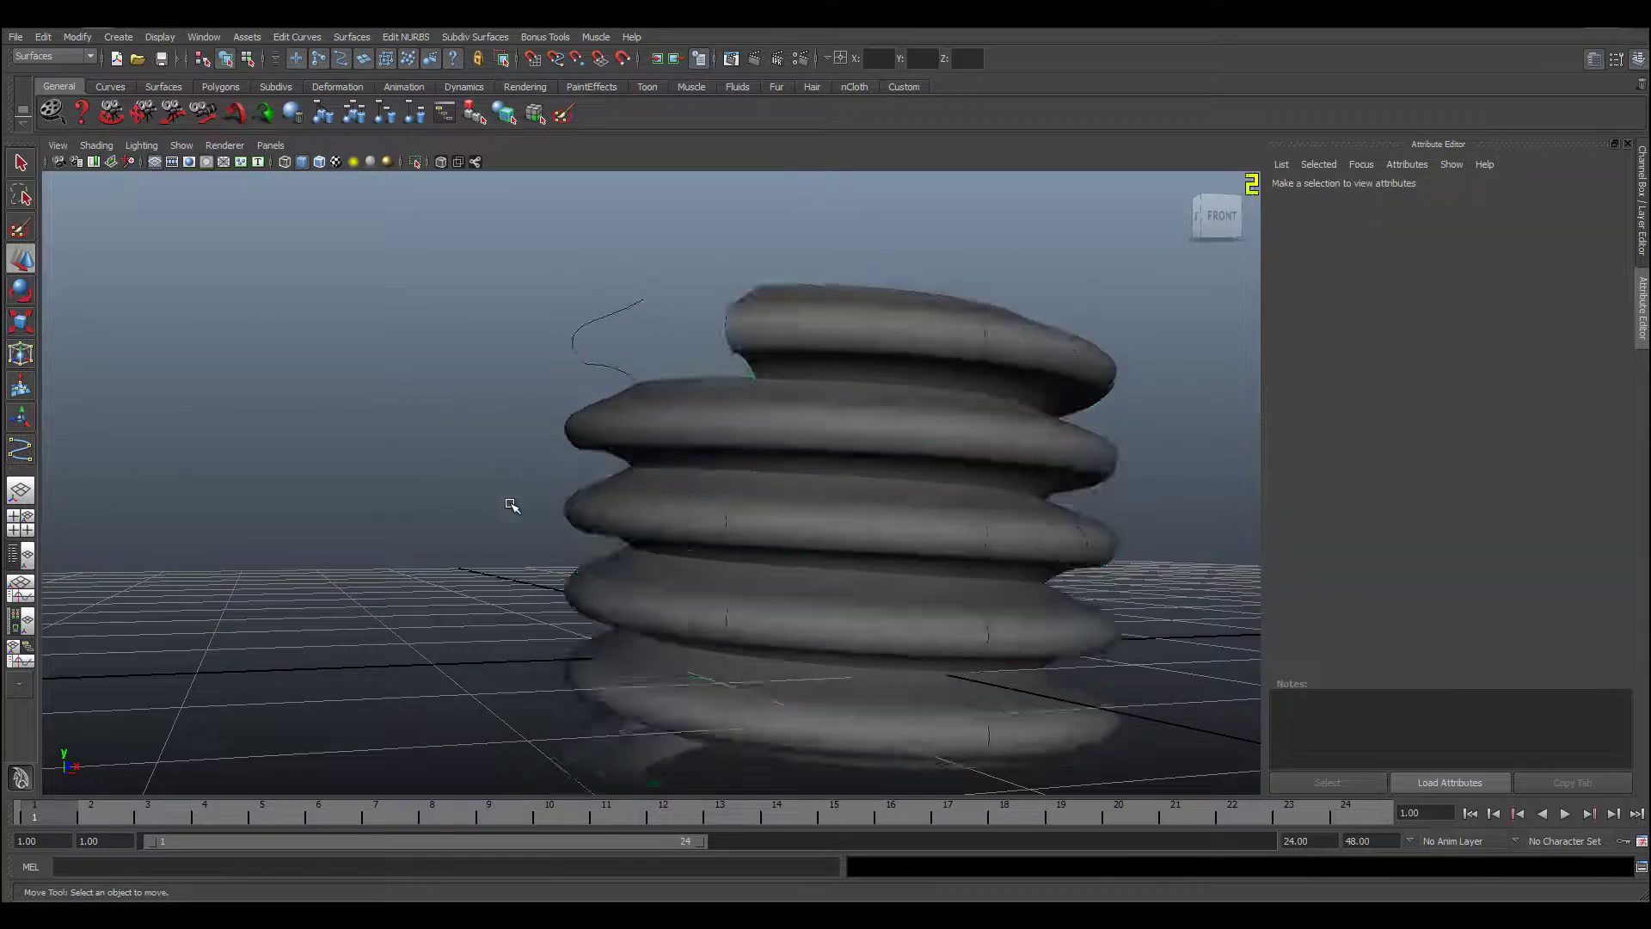
{"action": "left_click_drag", "start_coordinate": [513, 504], "coordinate": [622, 547], "text": "alt"}
- Turn off NURBS curves in the viewport and frame the whole loftedSurface1 coil from eye level
{"action": "left_click", "coordinate": [181, 145]}
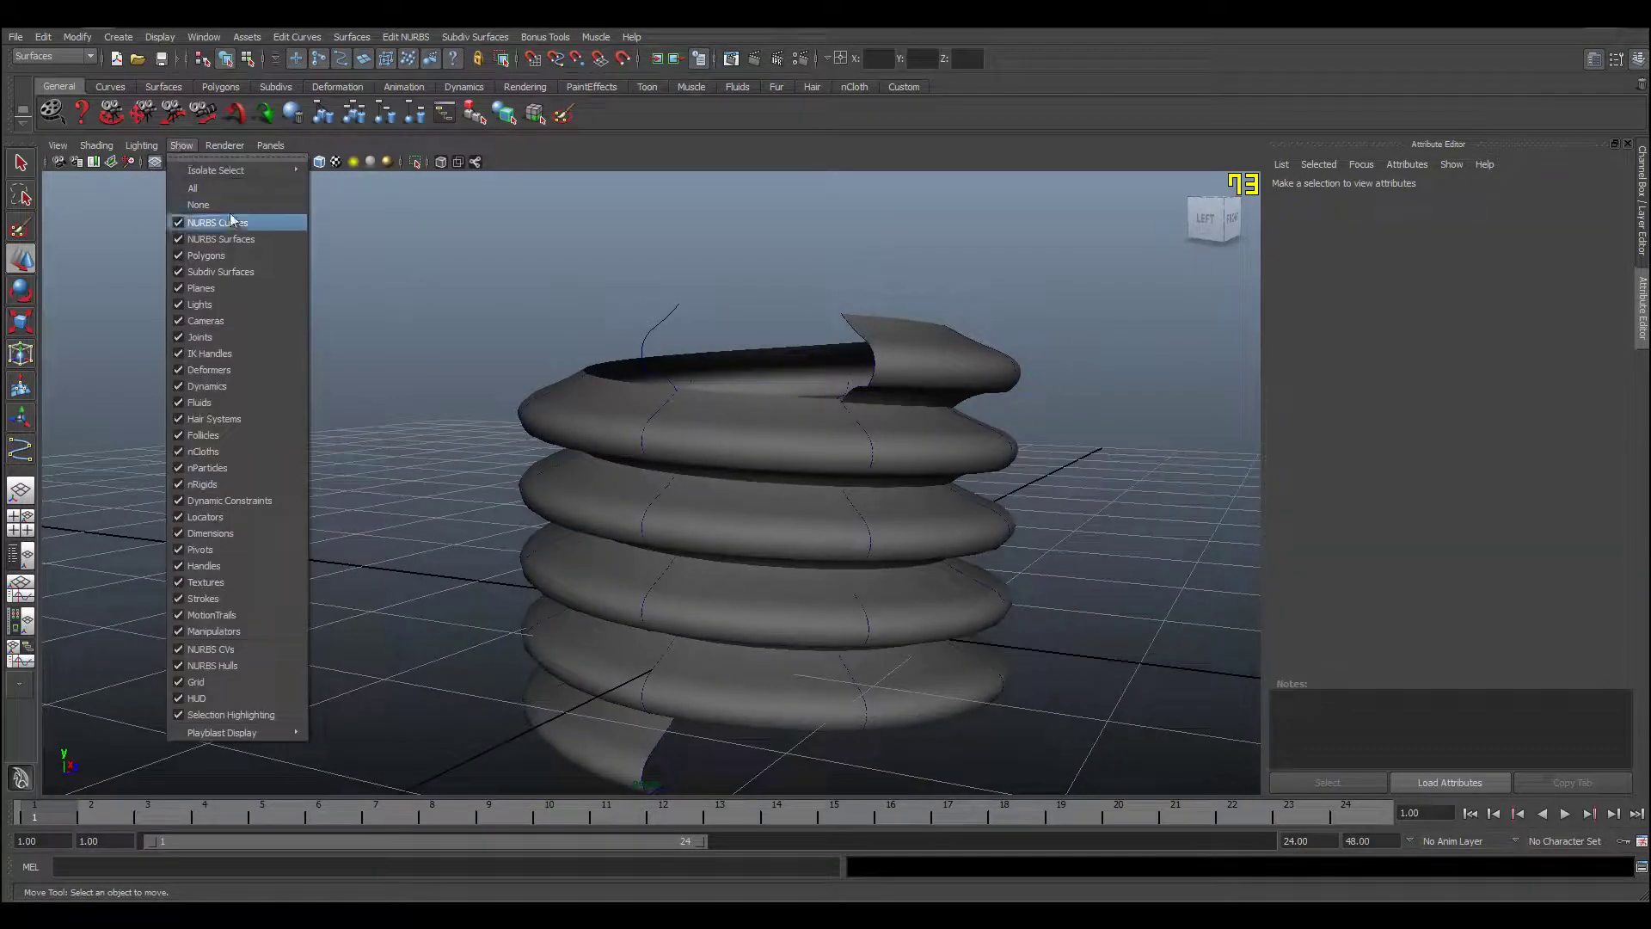
{"action": "left_click", "coordinate": [179, 225]}
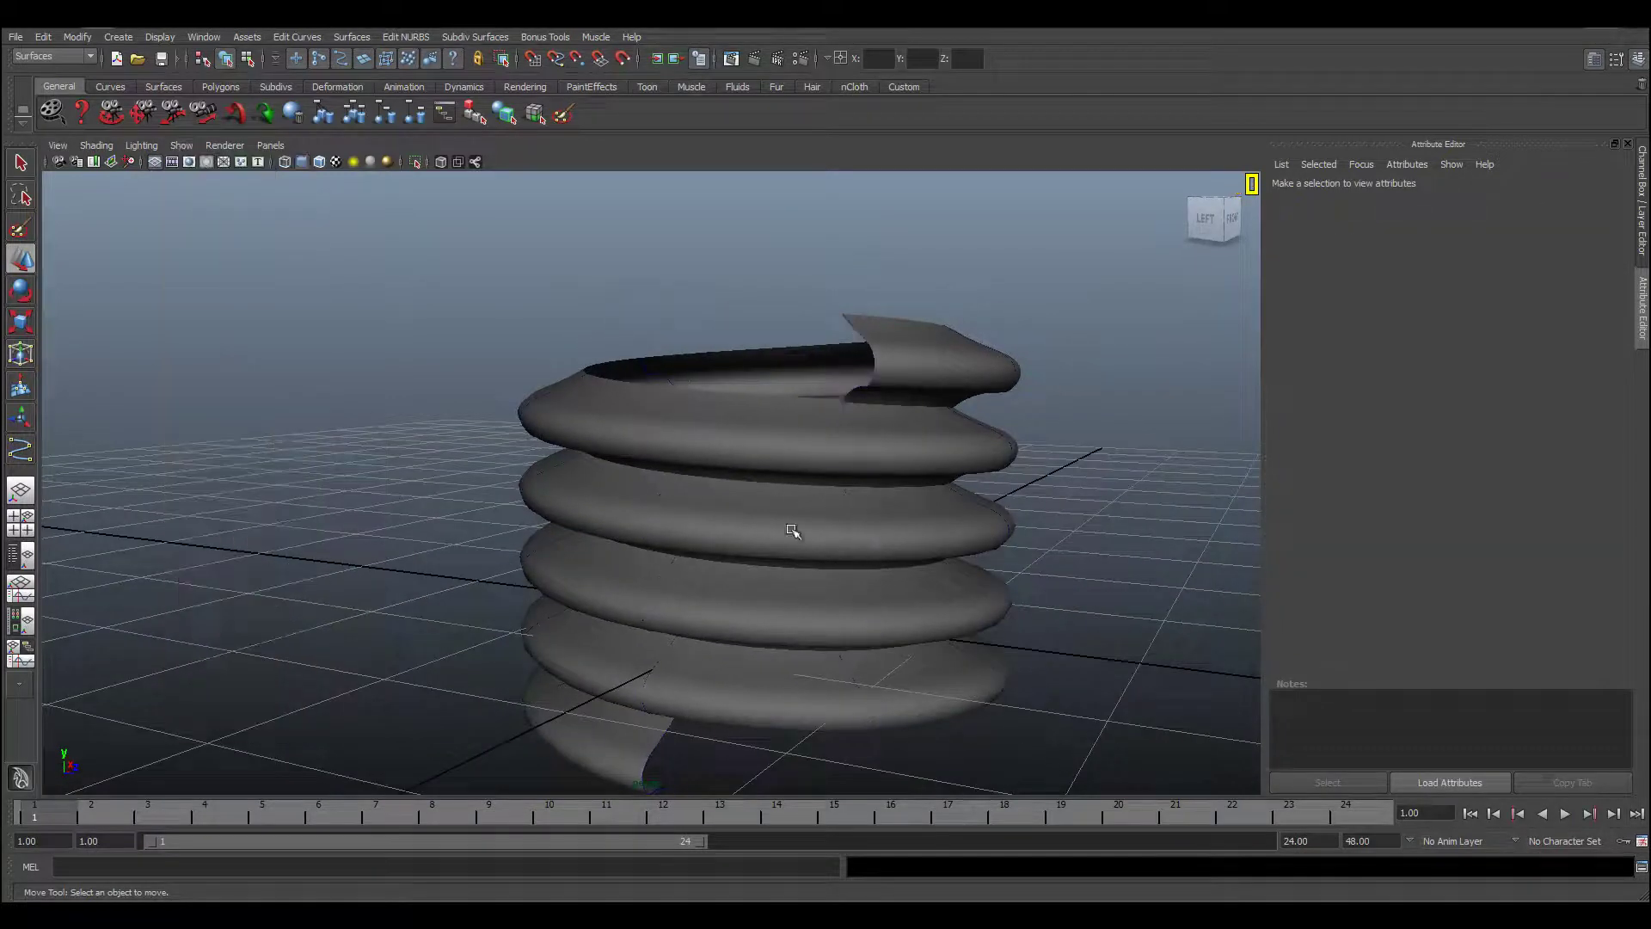
{"action": "left_click_drag", "start_coordinate": [785, 512], "coordinate": [388, 507], "text": "alt"}
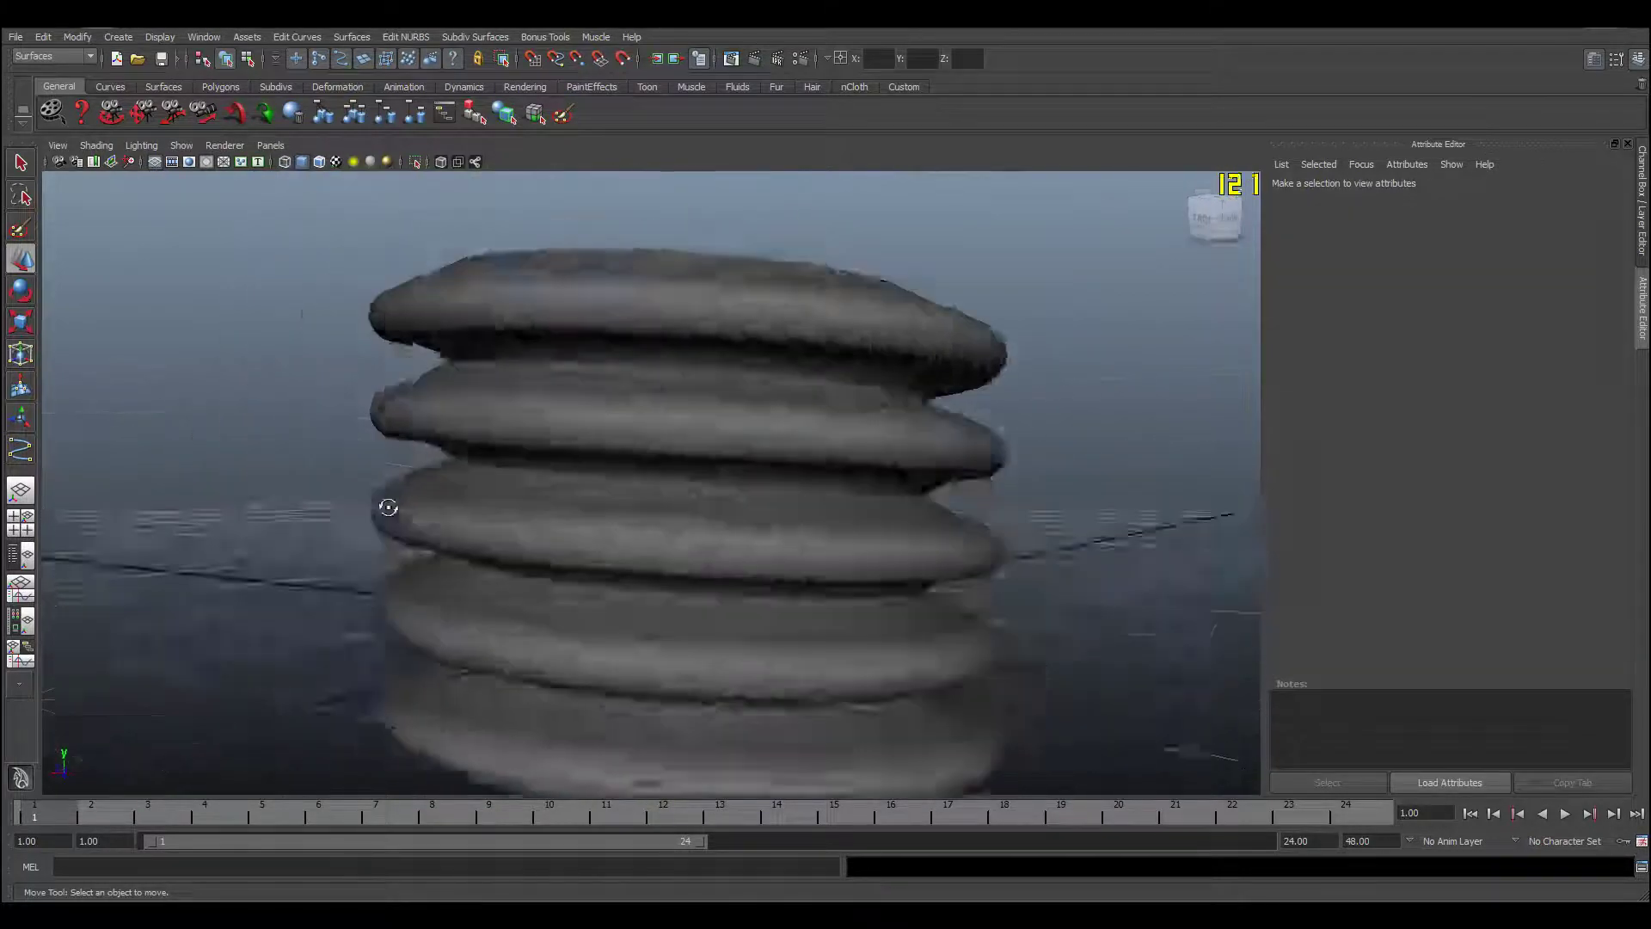
{"action": "scroll", "coordinate": [499, 515], "scroll_direction": "down", "scroll_amount": 3}
{"action": "scroll", "coordinate": [714, 551], "scroll_direction": "down", "scroll_amount": 5}
{"action": "middle_click_drag", "start_coordinate": [778, 560], "coordinate": [644, 558], "text": "alt"}
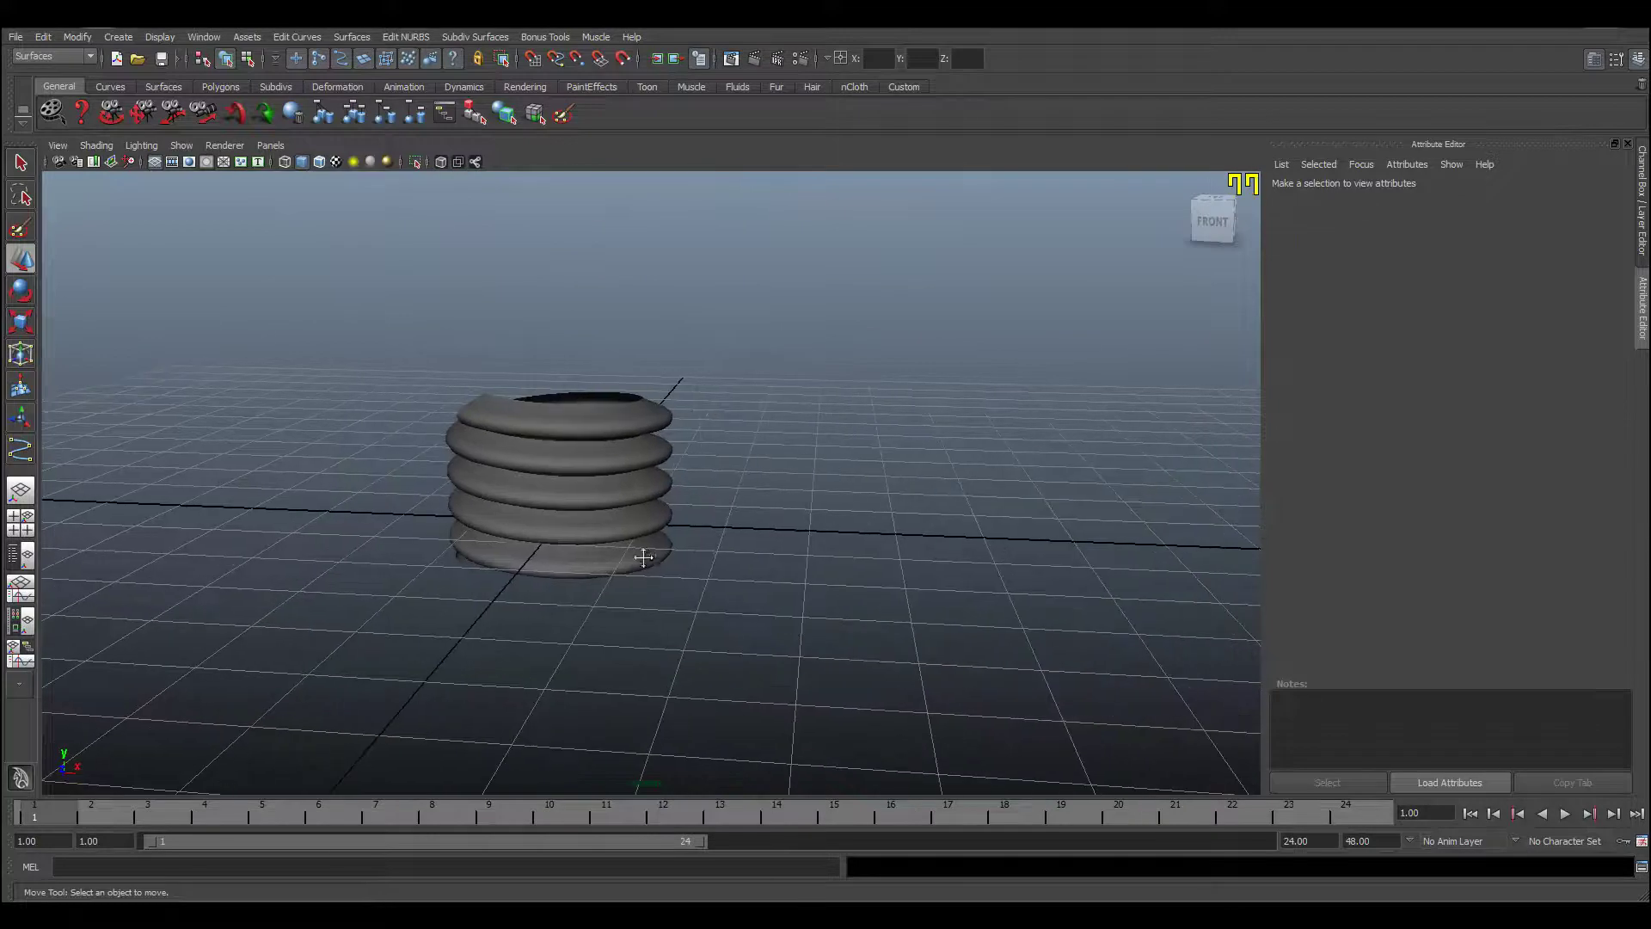